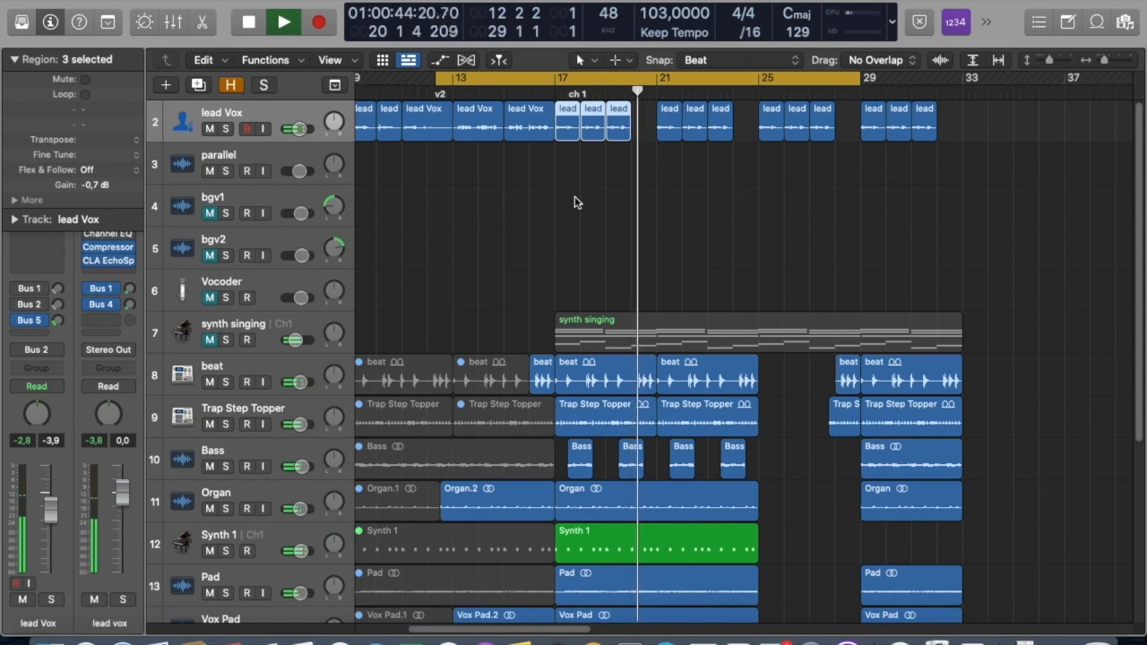
# Stop playback, copy the three lead Vox regions at bar 17 onto the bgv1 and bgv2 tracks, and unmute both tracks
pyautogui.press('space')
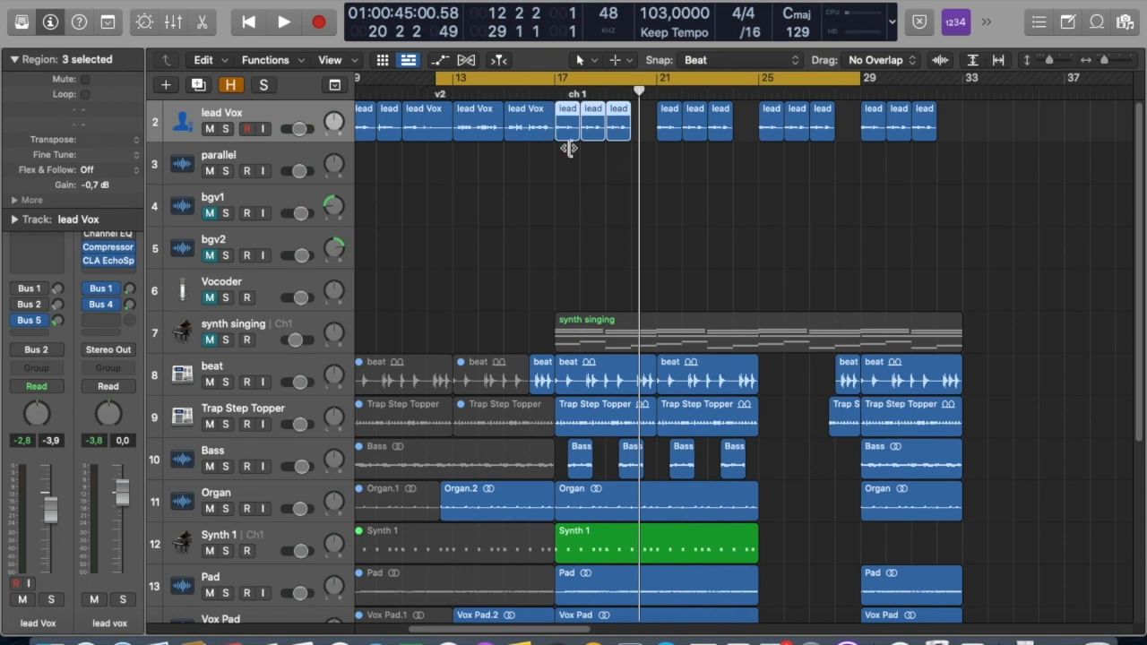
pyautogui.click(297, 199)
pyautogui.click(295, 233)
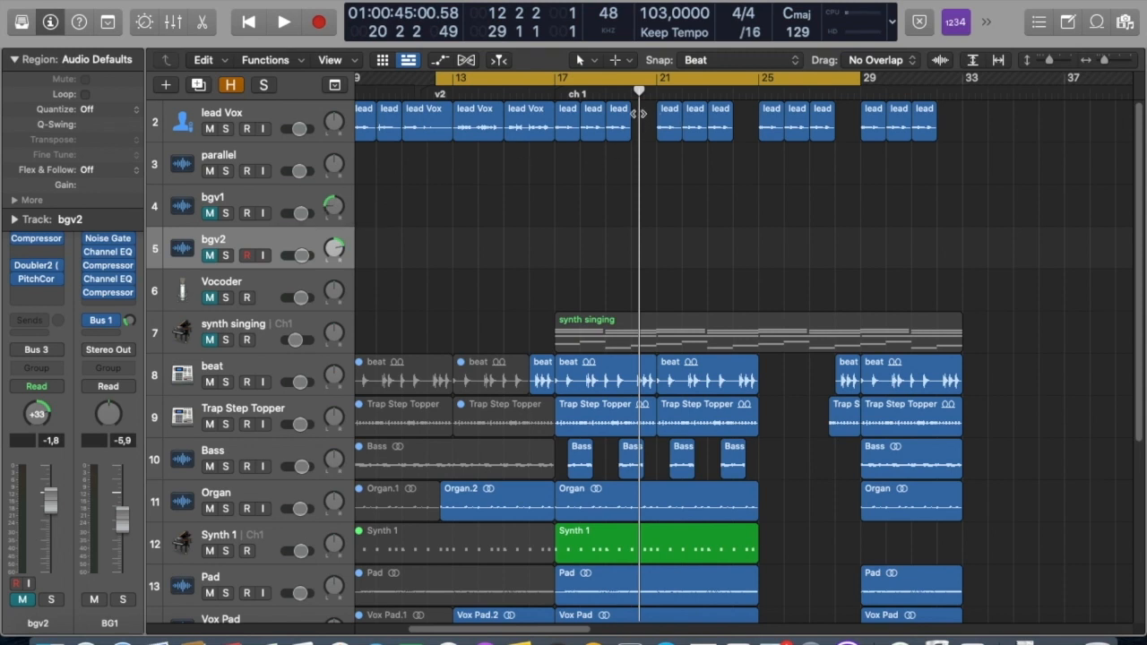
pyautogui.moveTo(640, 115); pyautogui.dragTo(566, 238)
pyautogui.click(209, 213)
pyautogui.click(212, 255)
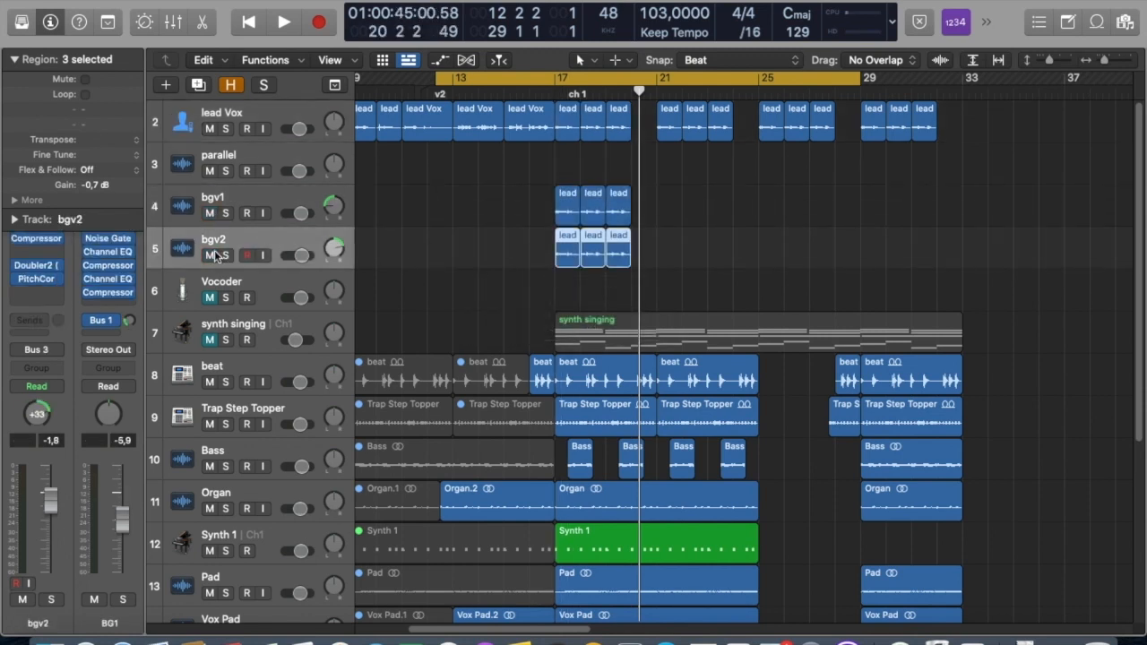
# Review the Compressor, Doubler2 and Pitch Correction plug-ins on the bgv1 channel in the mixer
pyautogui.press('x')
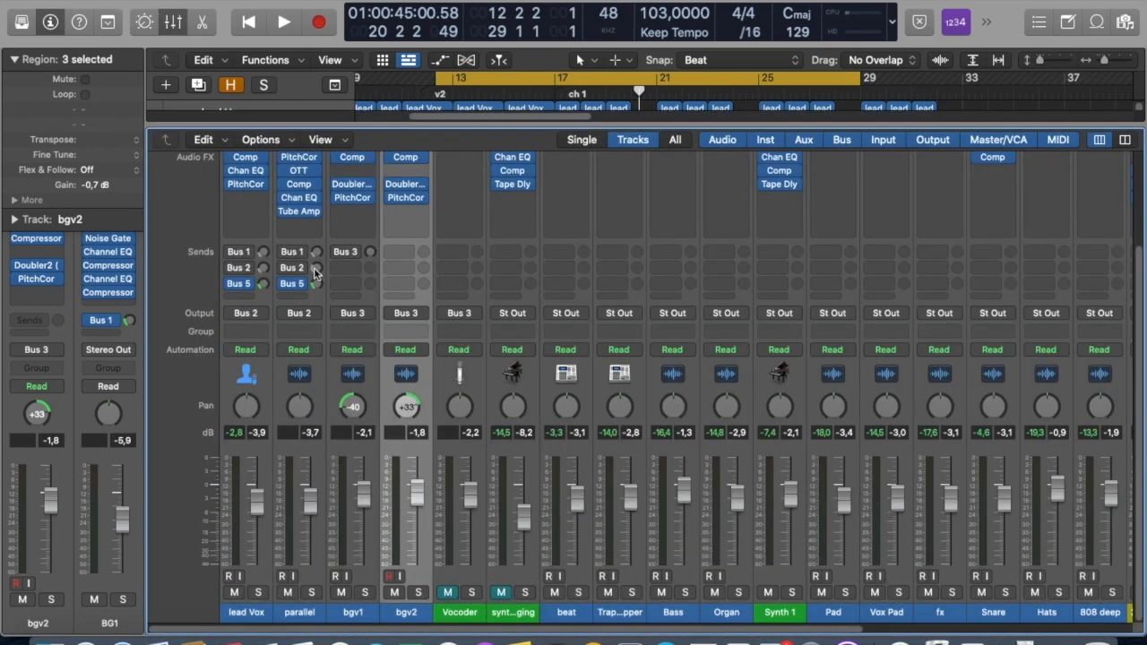
pyautogui.click(354, 159)
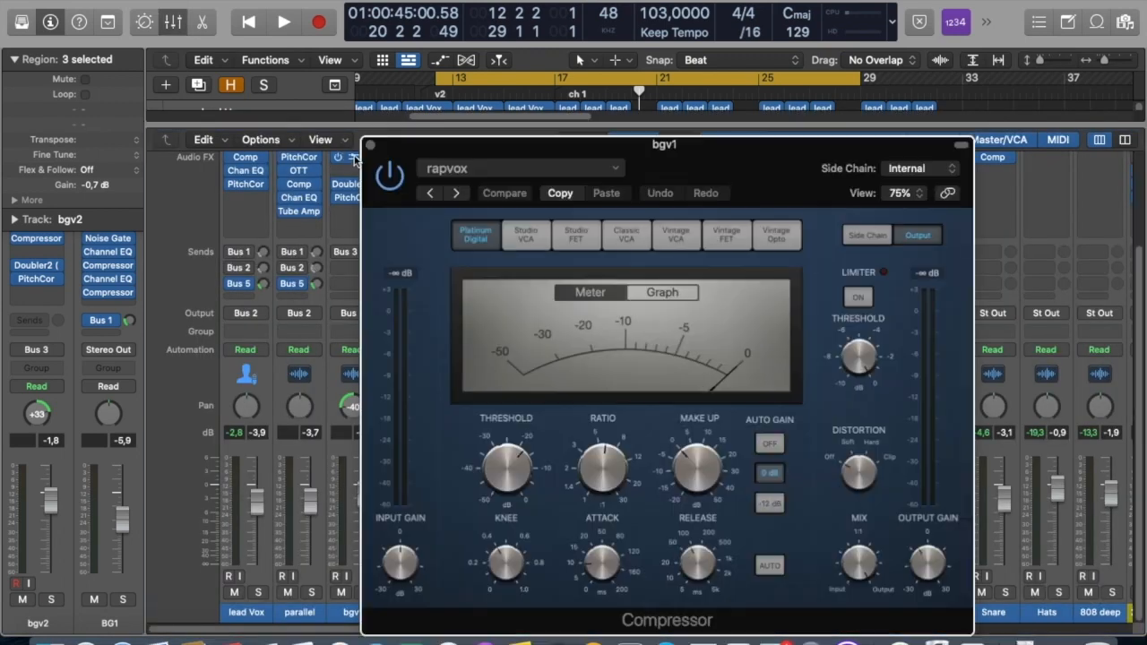
pyautogui.click(371, 145)
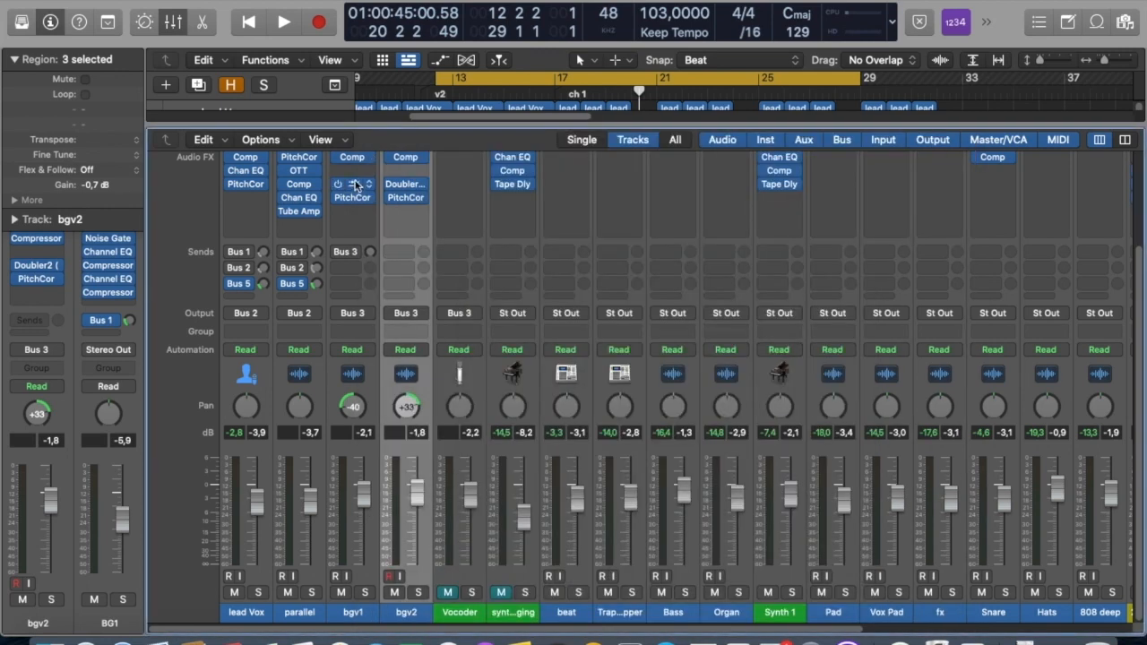
pyautogui.click(355, 185)
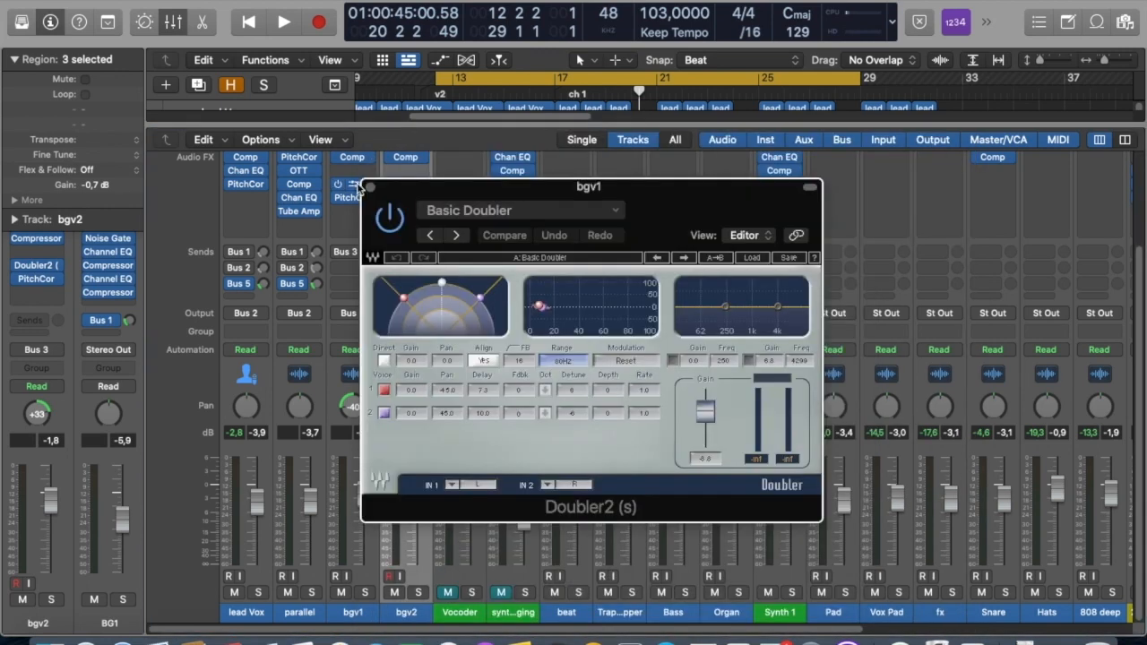
pyautogui.click(369, 187)
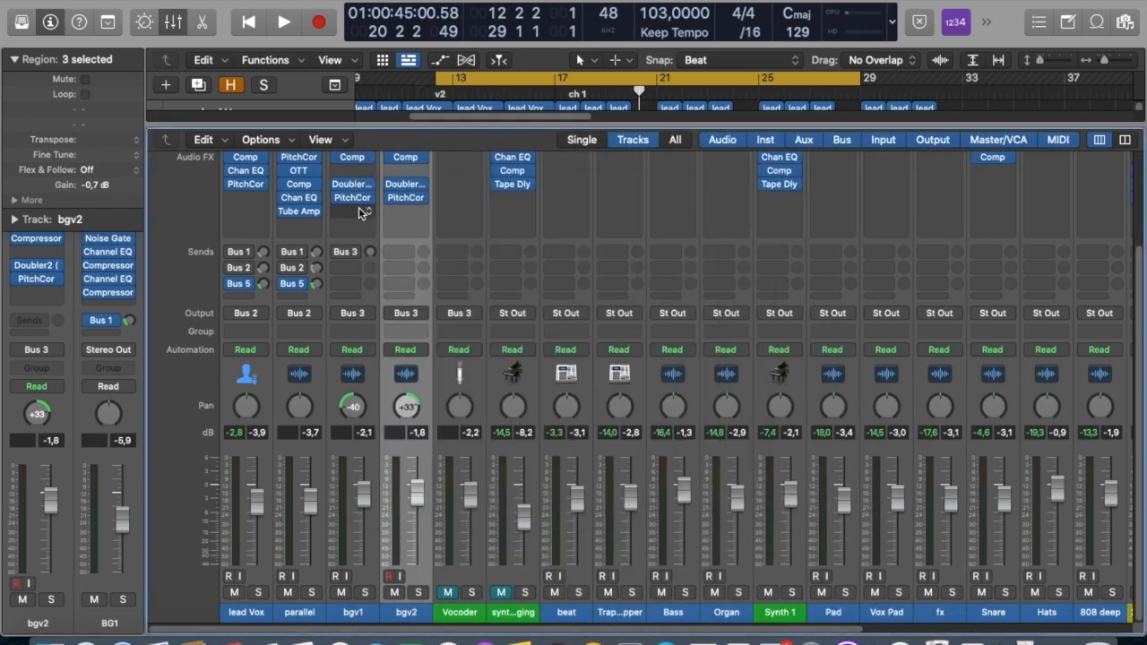
pyautogui.click(358, 199)
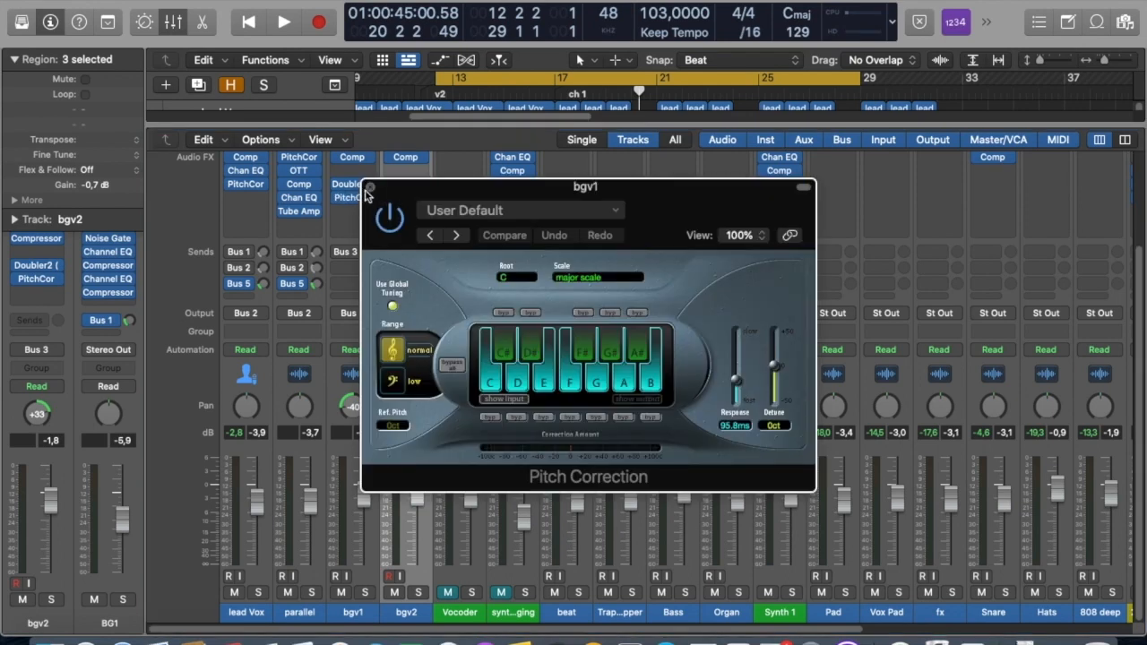
pyautogui.click(371, 188)
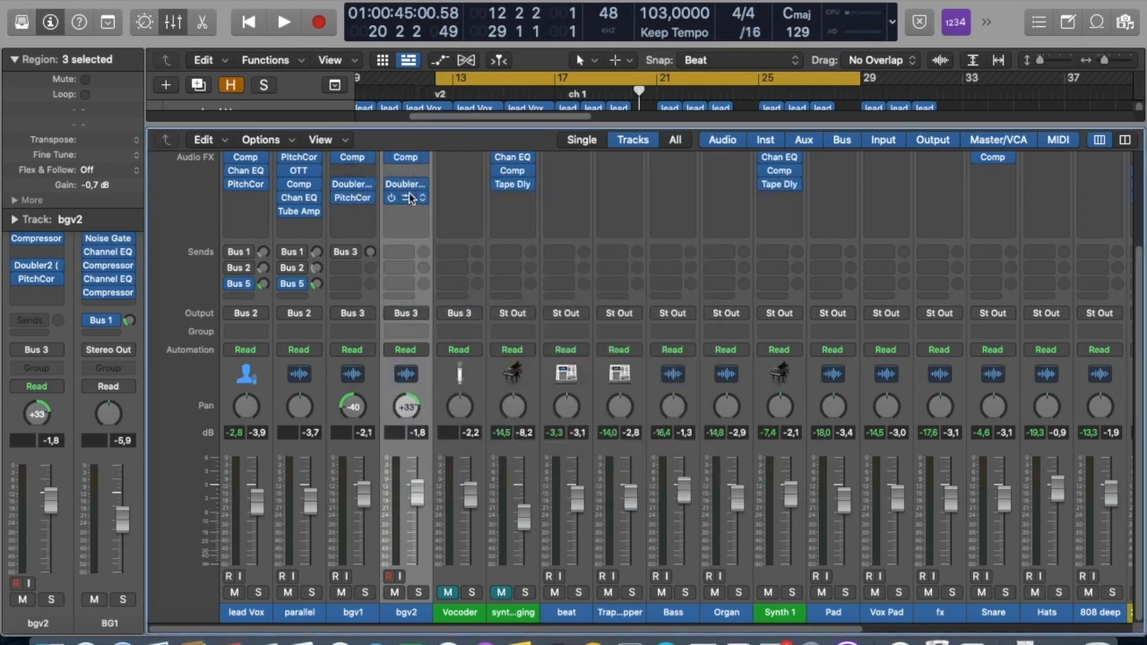
# Compare the Pitch Correction response settings of the bgv2 and bgv1 channels
pyautogui.click(411, 199)
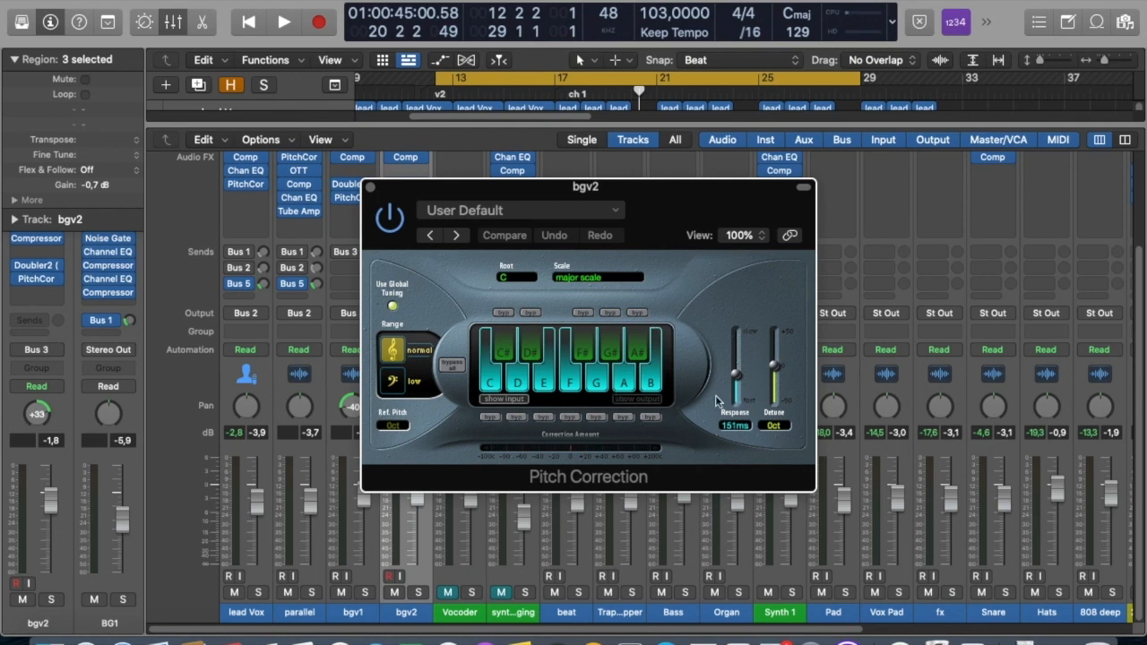
pyautogui.click(372, 194)
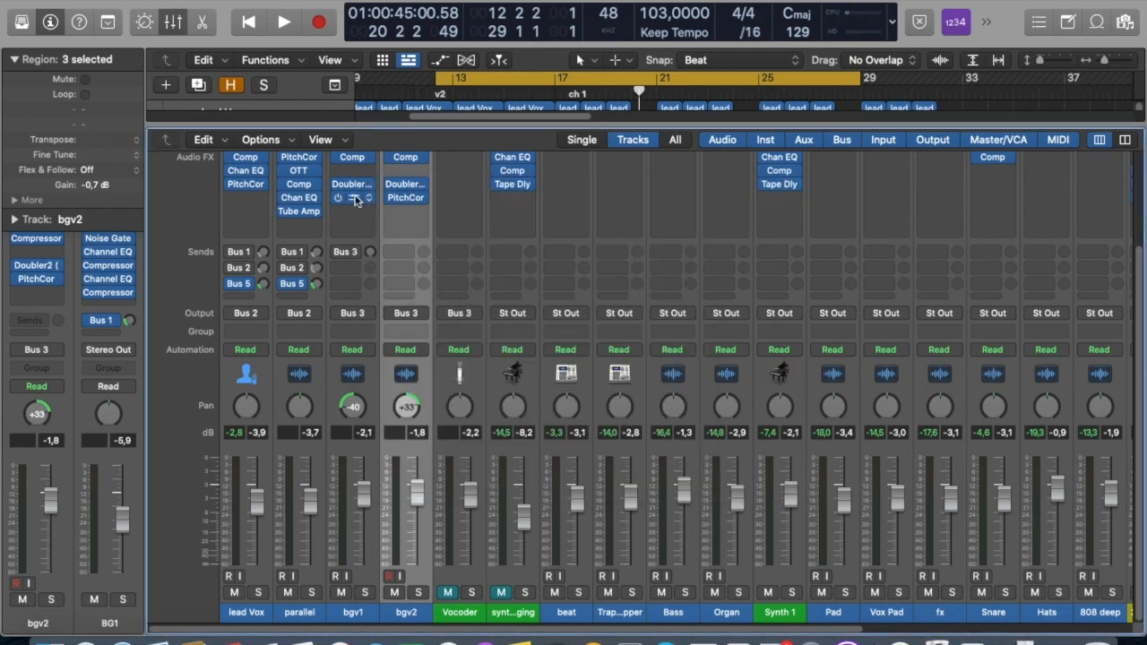
pyautogui.click(355, 198)
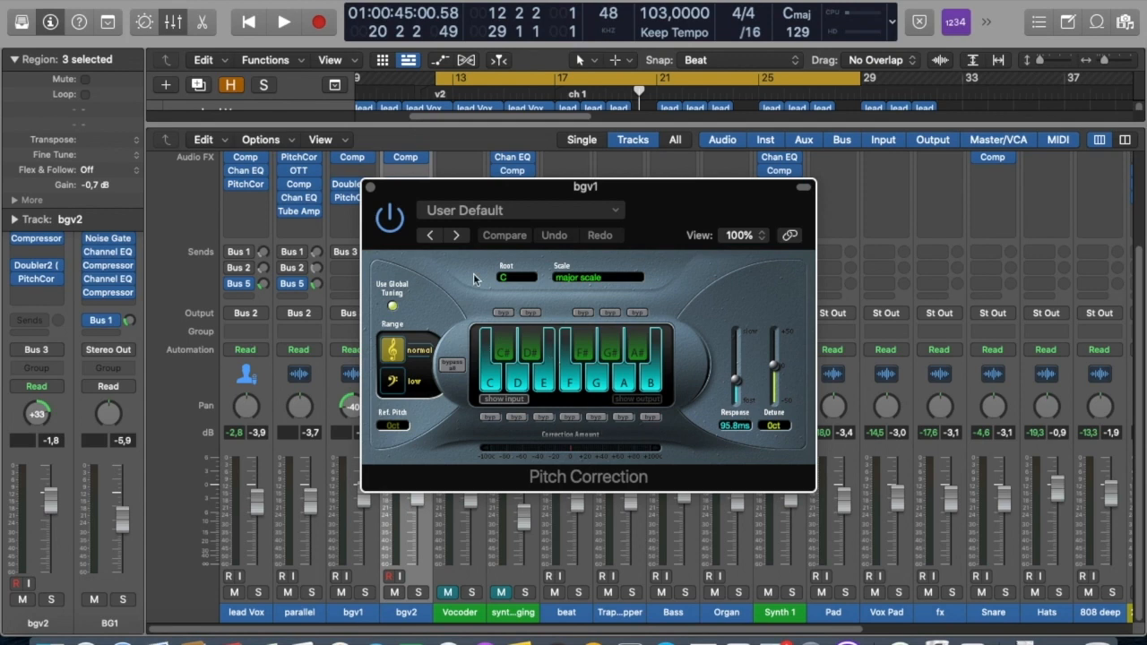
pyautogui.click(372, 188)
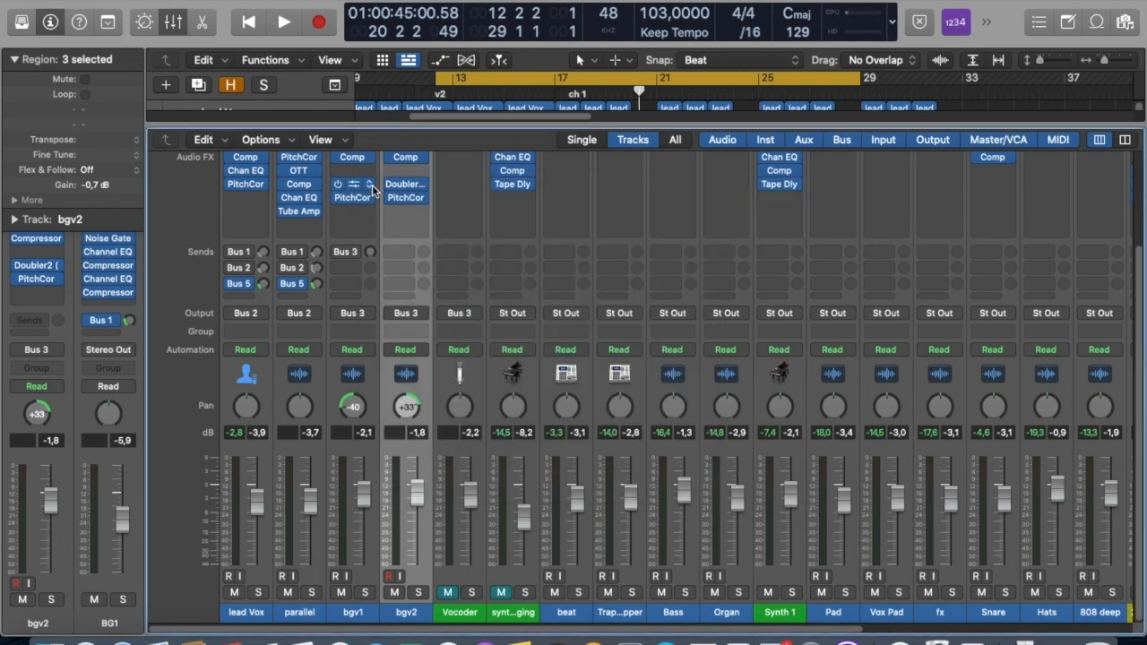
# Solo the bgv1 track, return to the arrangement and listen to its chorus regions from bar 17
pyautogui.click(366, 594)
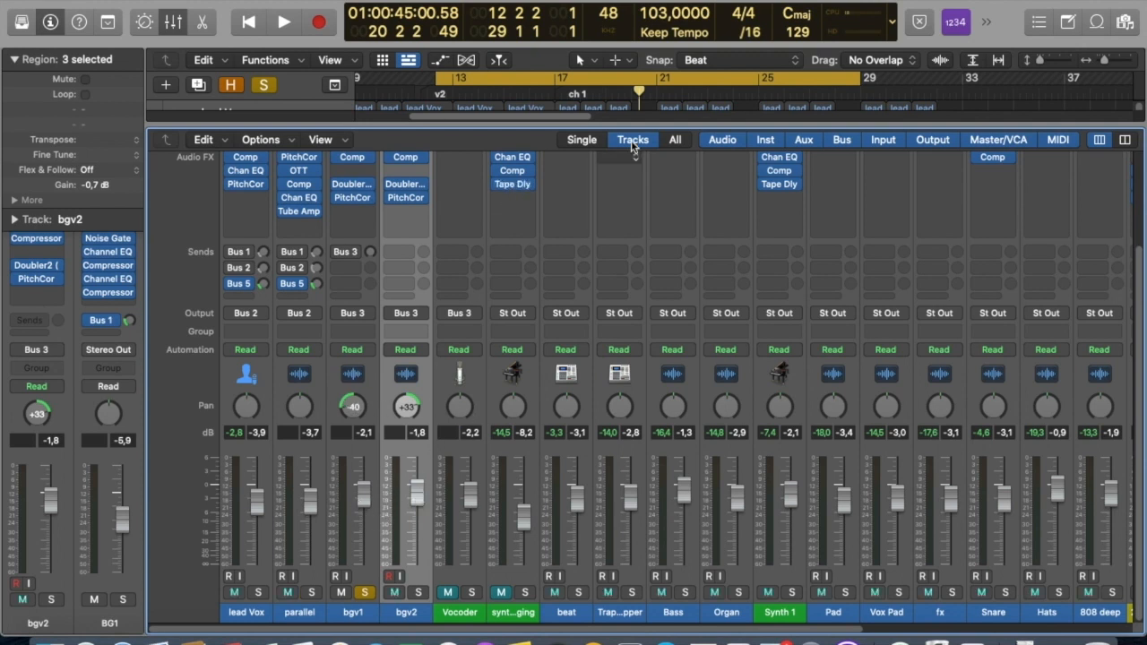
pyautogui.click(365, 592)
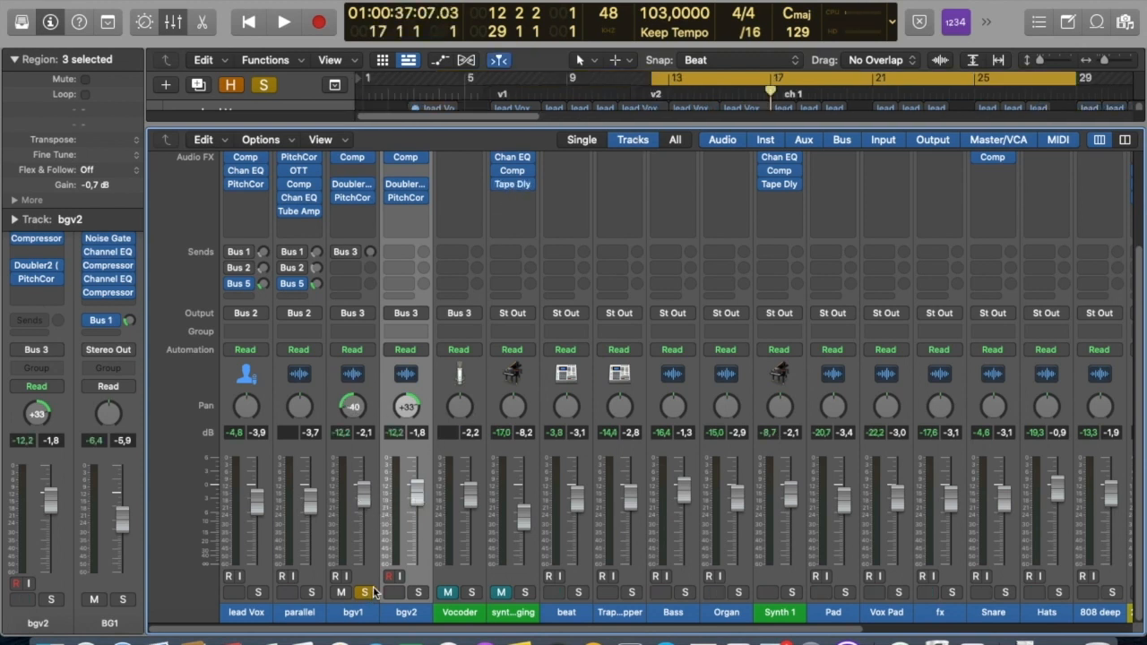
pyautogui.press('x')
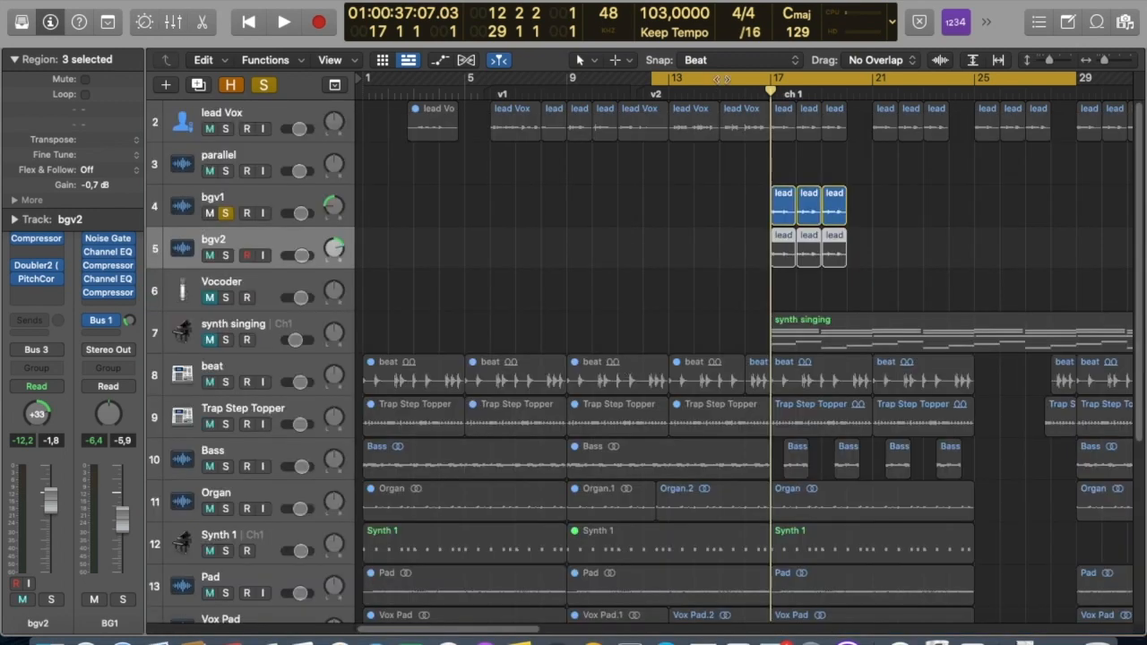
pyautogui.press('space')
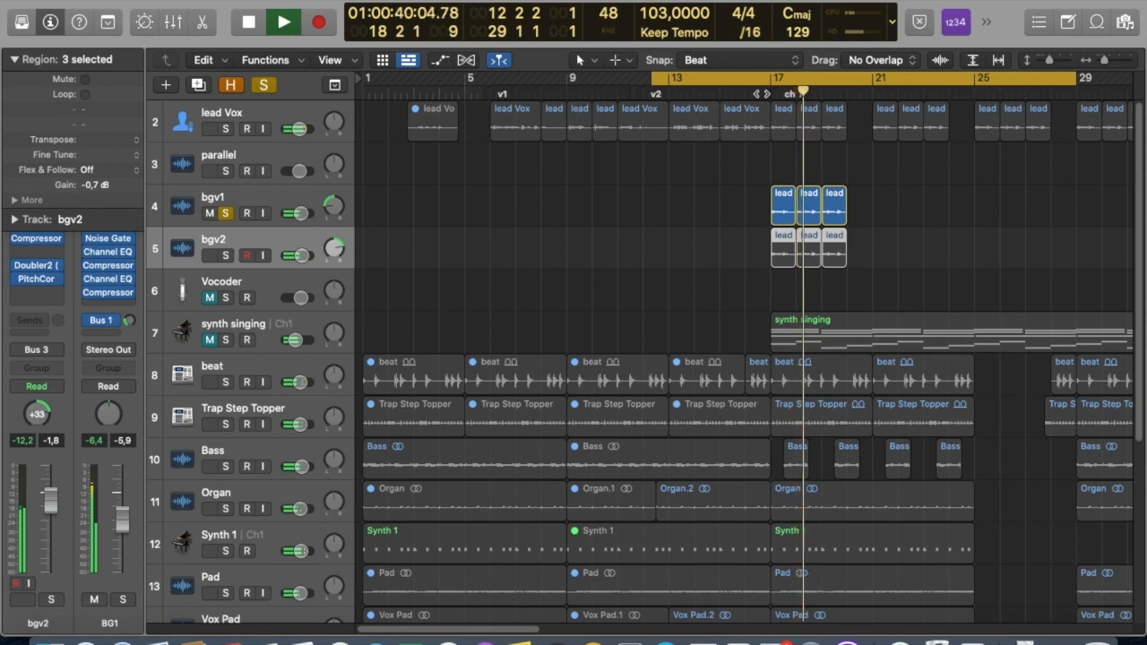
pyautogui.press('space')
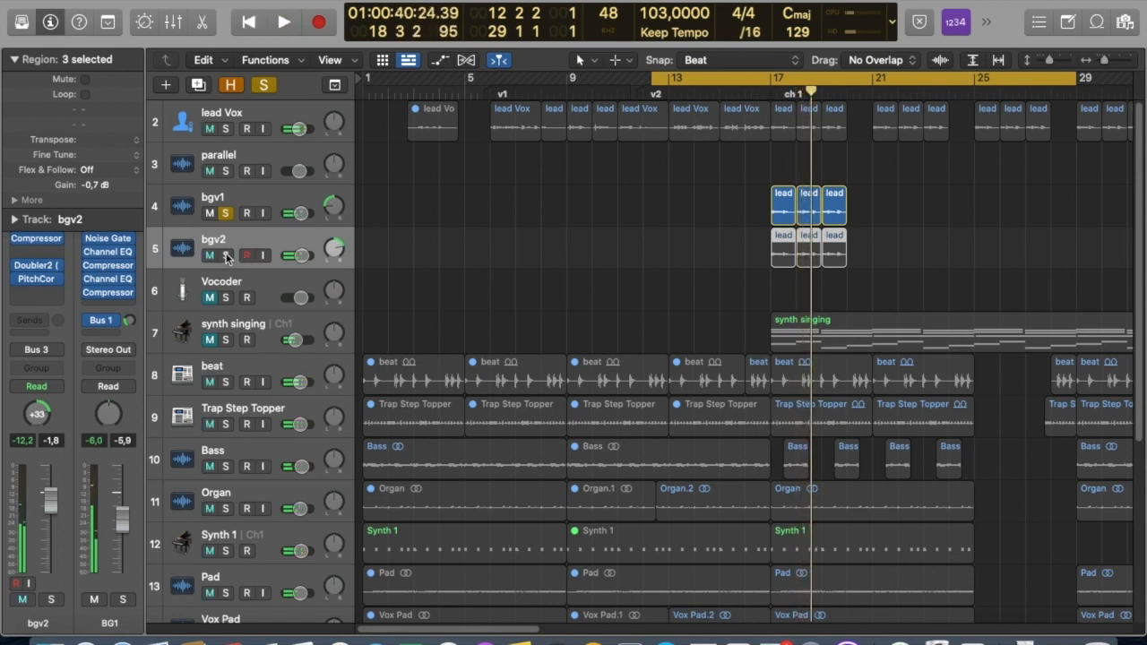
# Add bgv2 to the solo and play both background vocals from bar 16 into the chorus
pyautogui.click(225, 256)
pyautogui.click(751, 93)
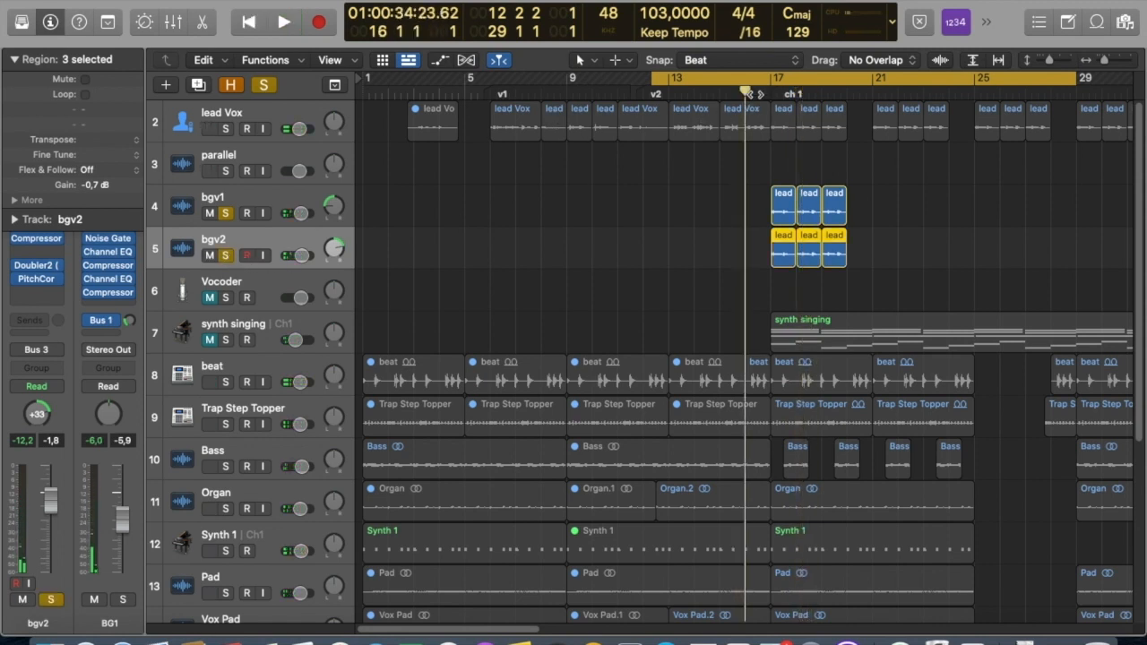
pyautogui.press('space')
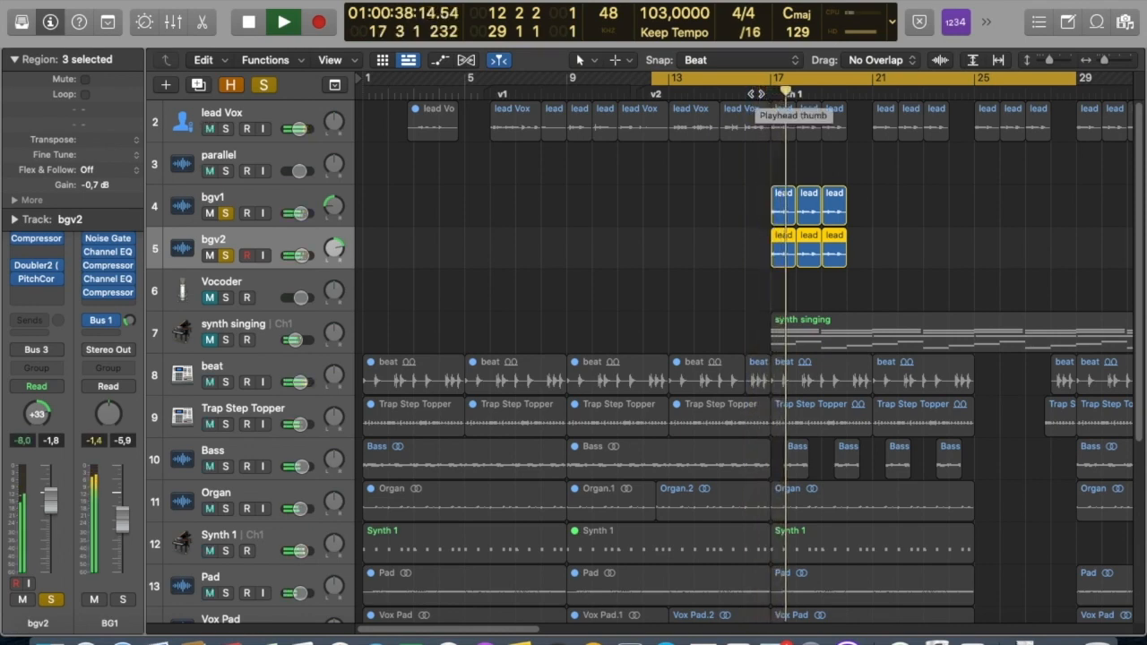
pyautogui.press('x')
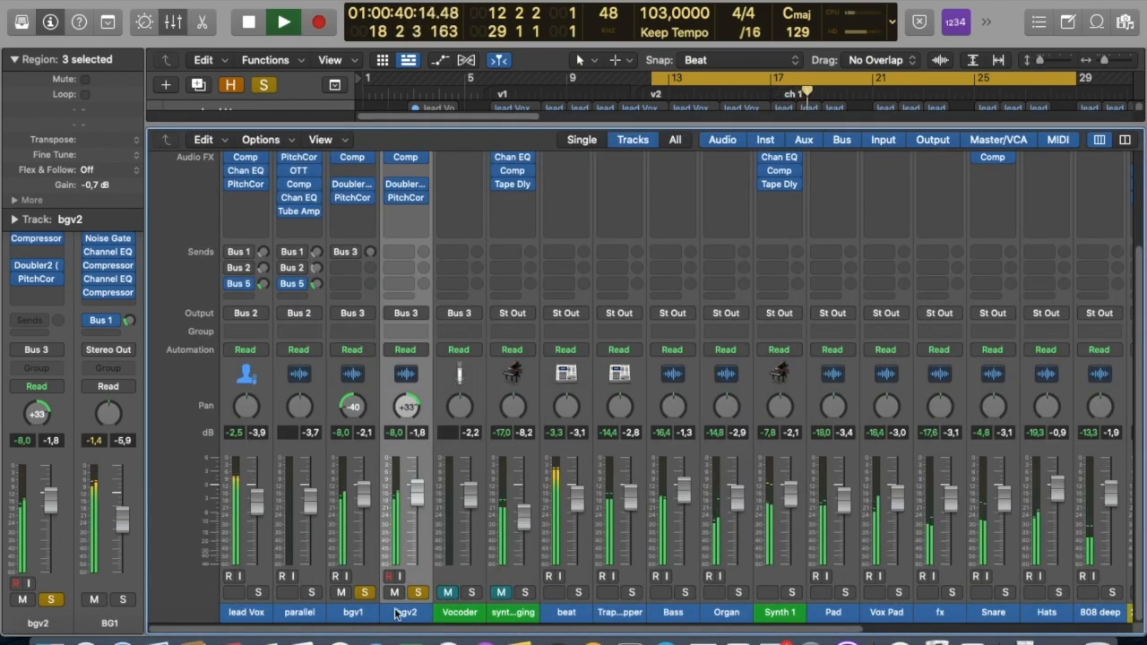
pyautogui.press('space')
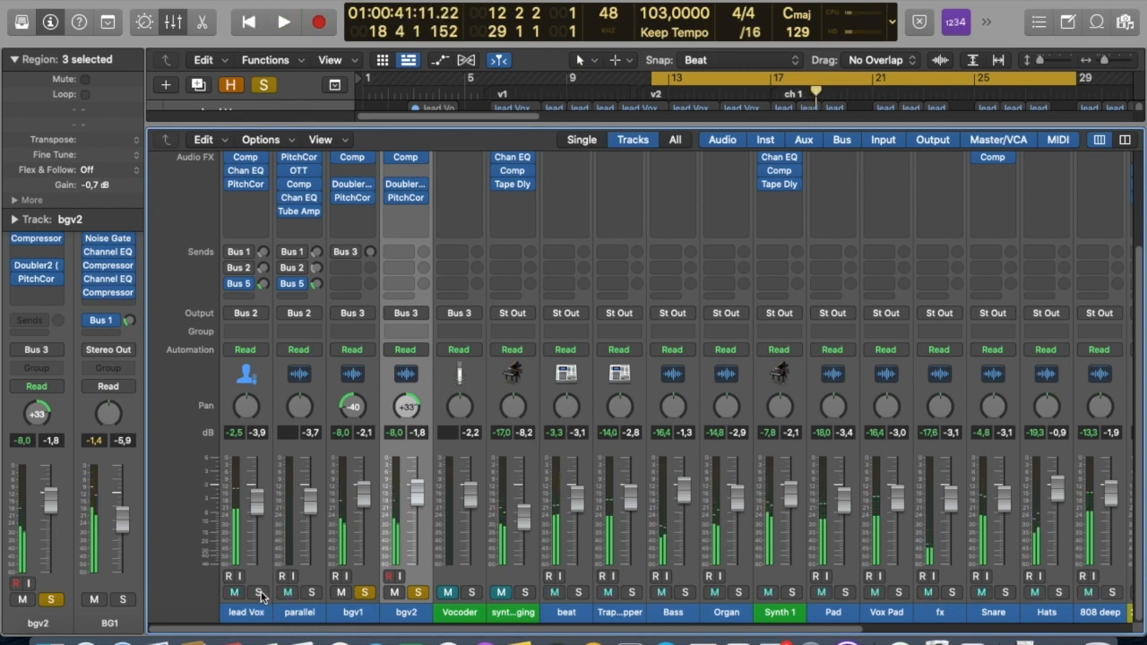
# Solo the lead Vox along with both background vocals and play the chorus from bar 17
pyautogui.click(259, 593)
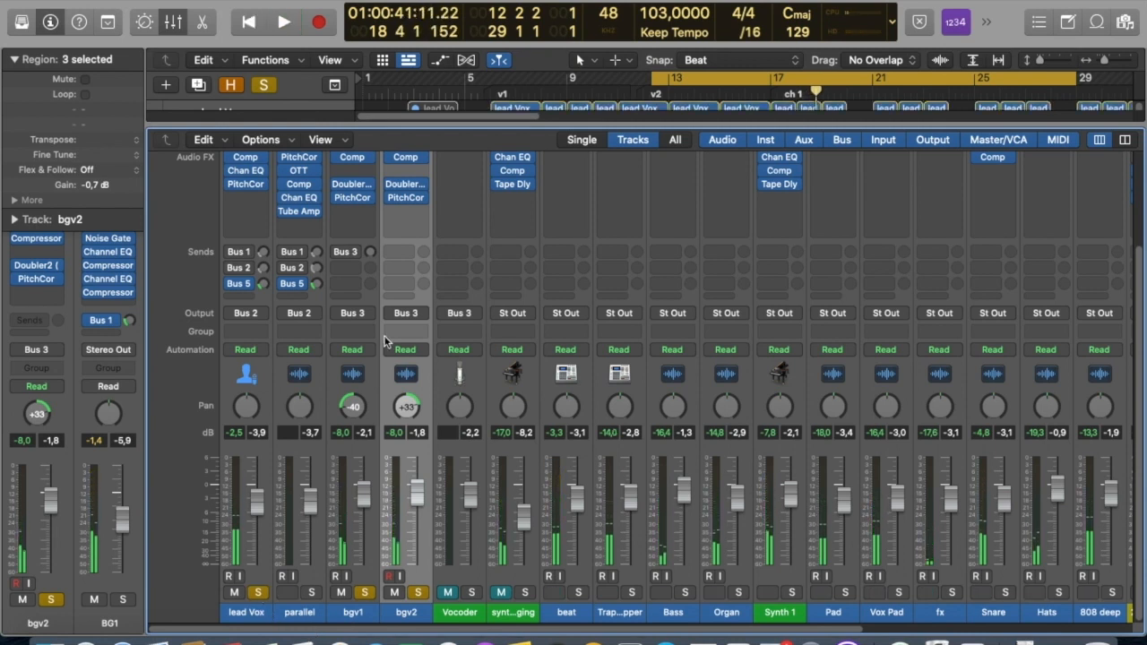
pyautogui.doubleClick(772, 93)
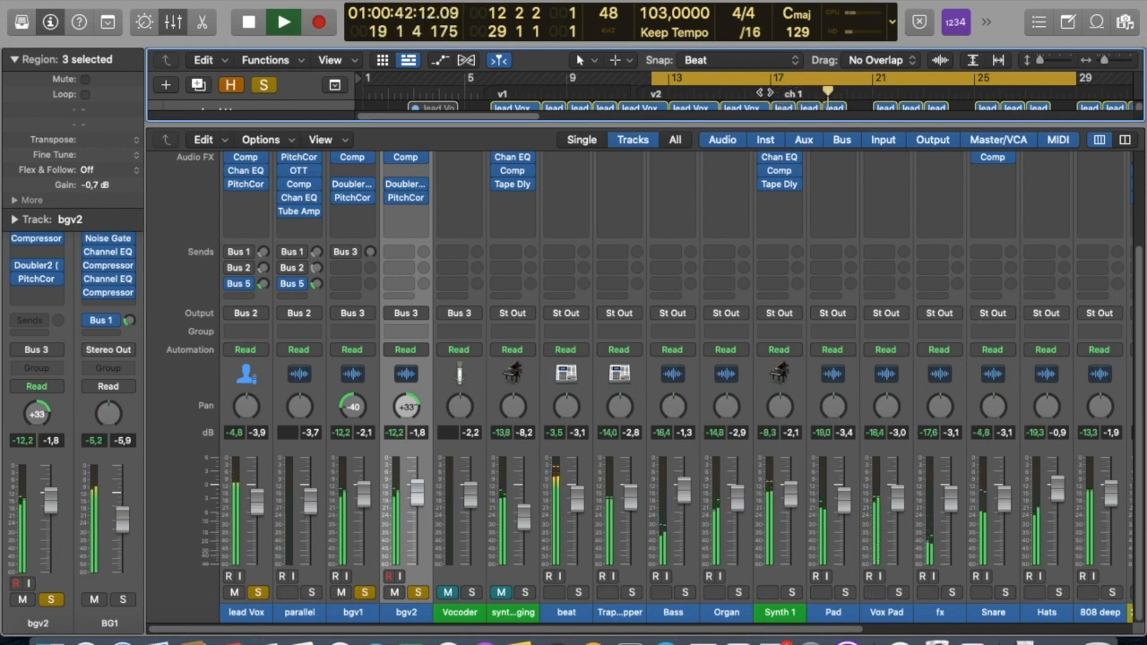
pyautogui.press('space')
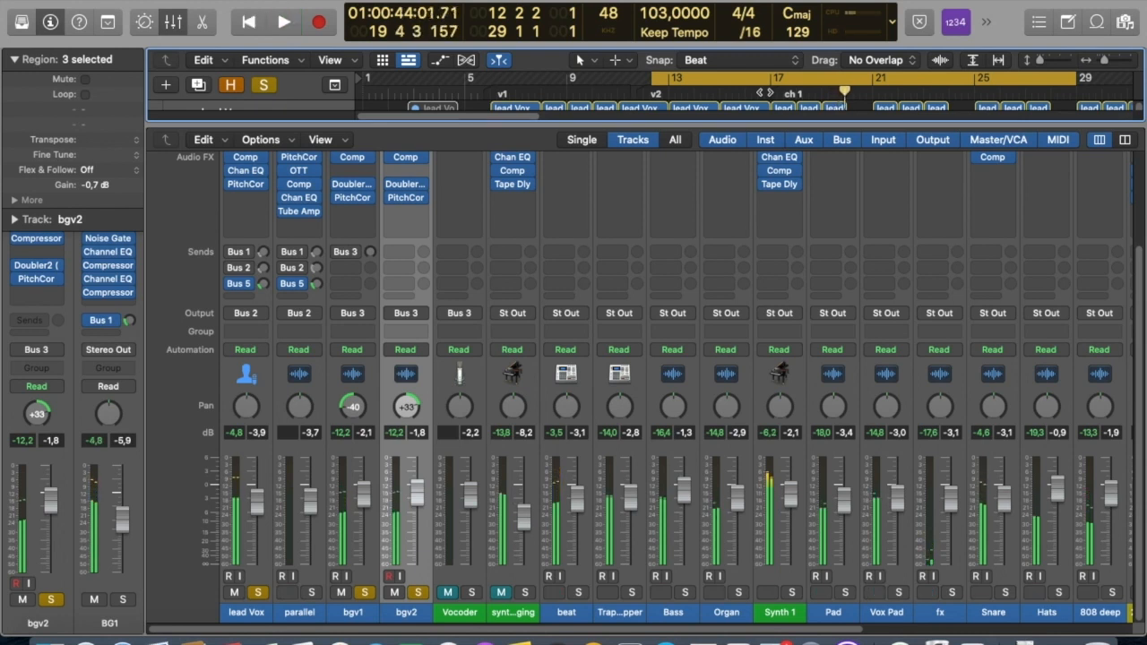
# Clear all solos, play the full mix from bar 16 through the first chorus phrase, and return to the arrangement
pyautogui.keyDown('alt'); pyautogui.click(259, 592); pyautogui.keyUp('alt')
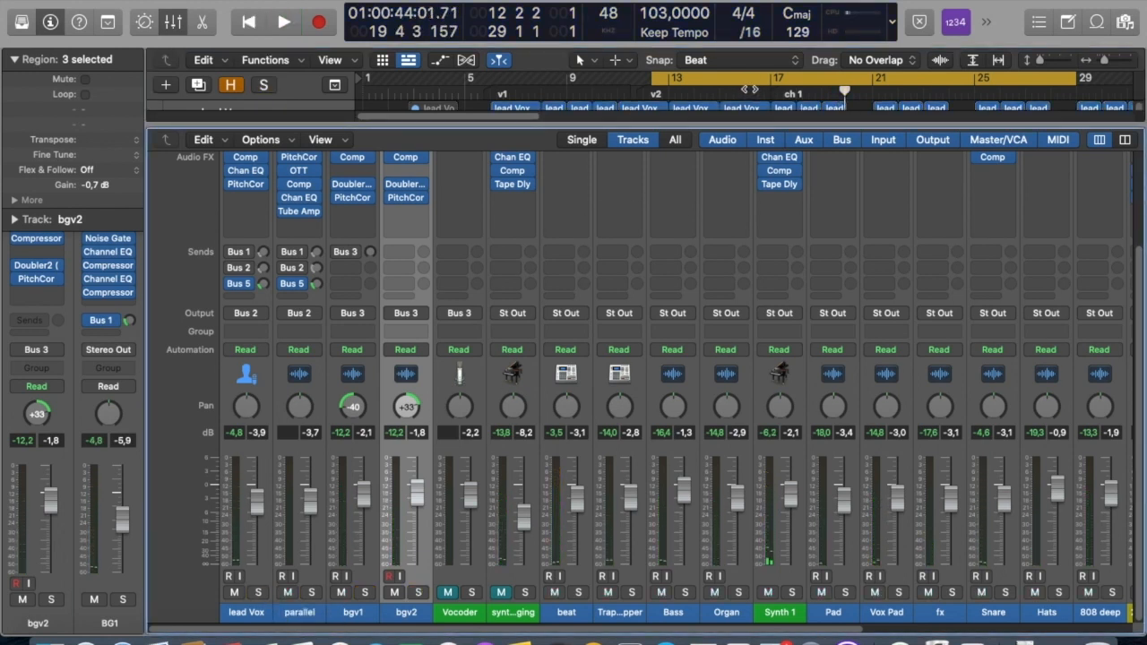
pyautogui.click(748, 90)
pyautogui.press('space')
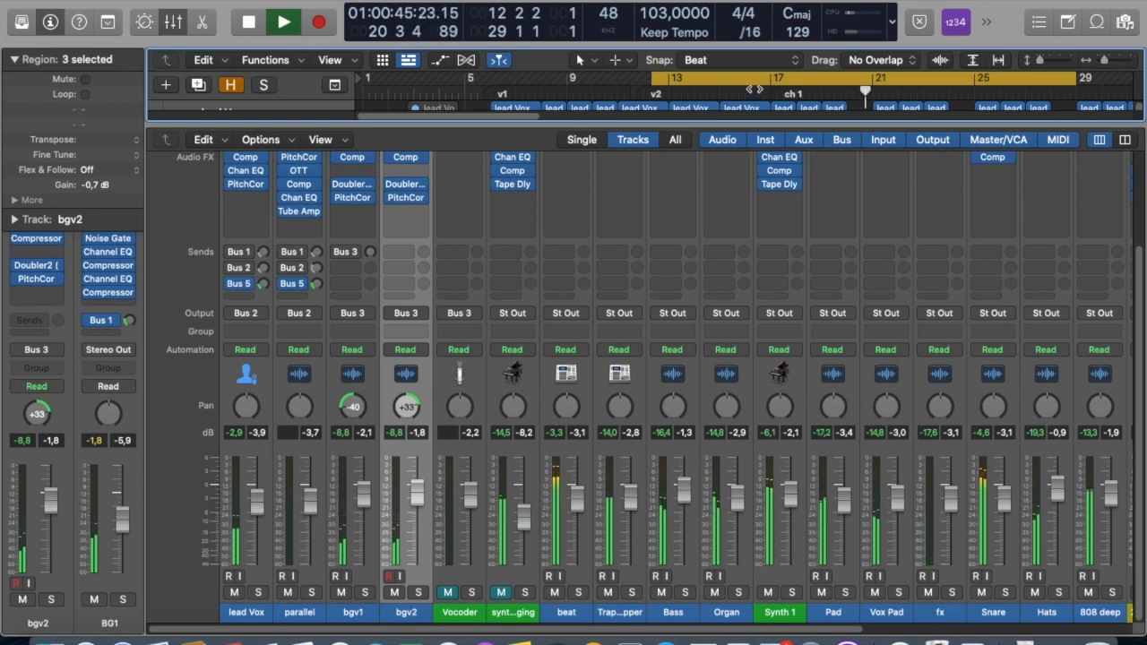
pyautogui.press('space')
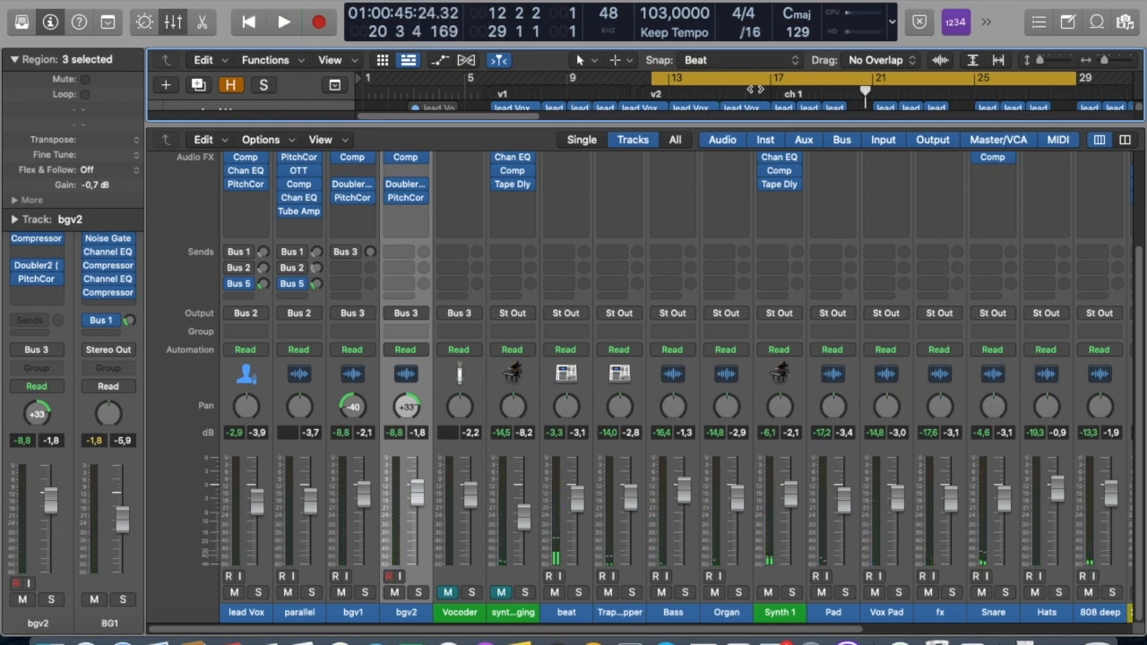
pyautogui.press('x')
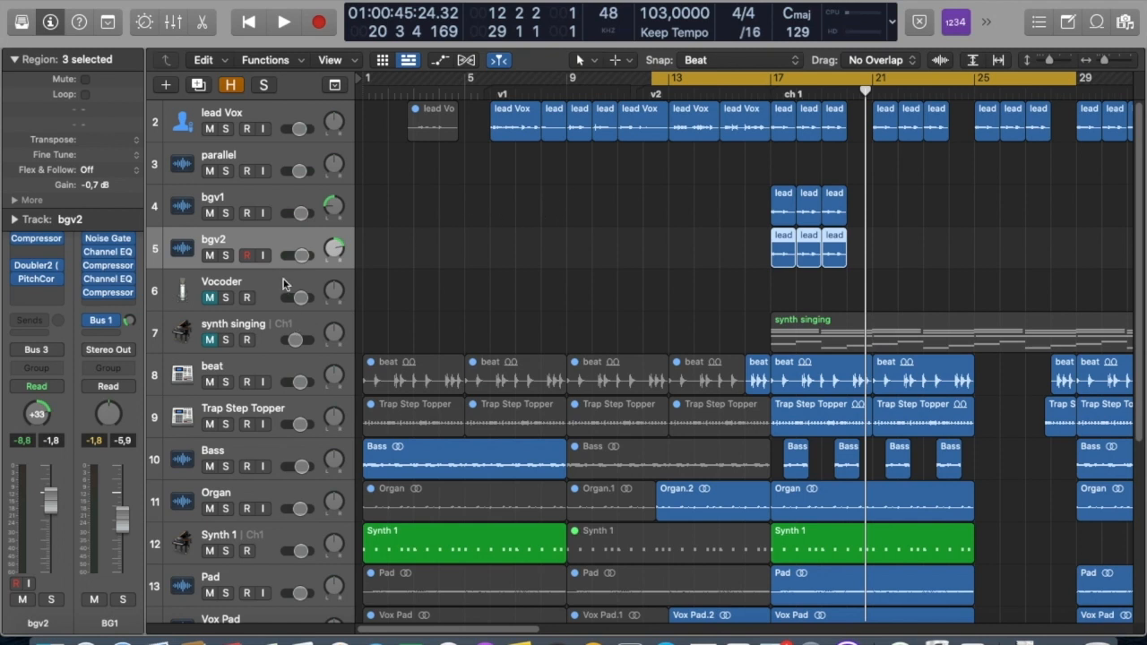
# Try to add one software instrument track below Vocoder using the EVOC 20 PS (Vocoder Synth) instrument
pyautogui.click(282, 284)
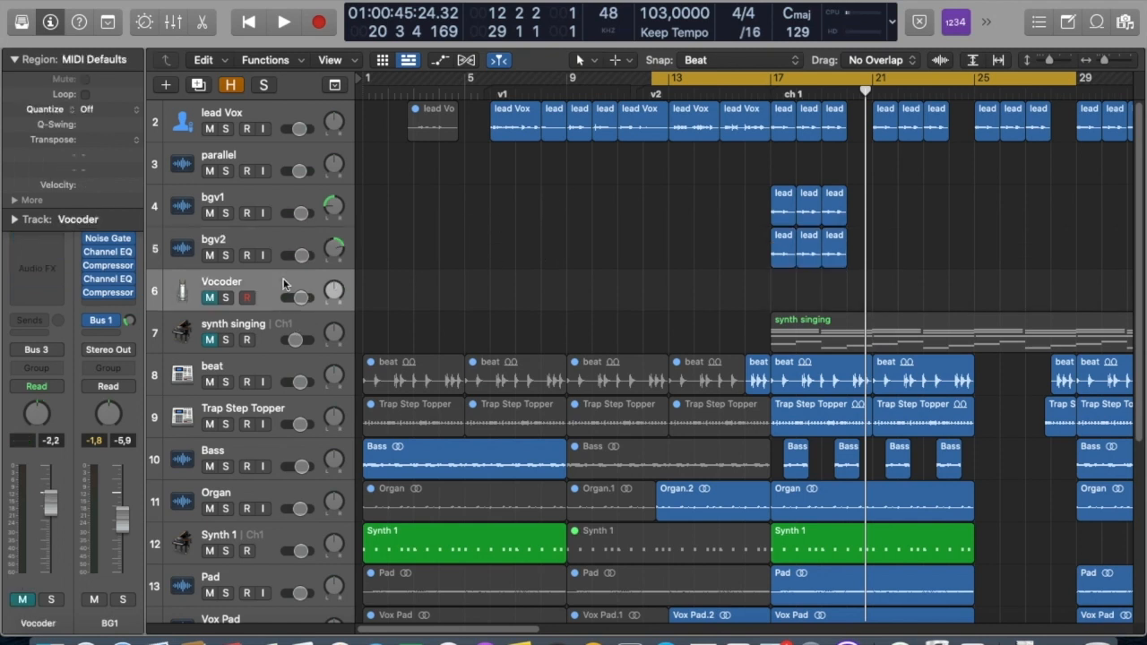
pyautogui.click(166, 85)
pyautogui.click(392, 21)
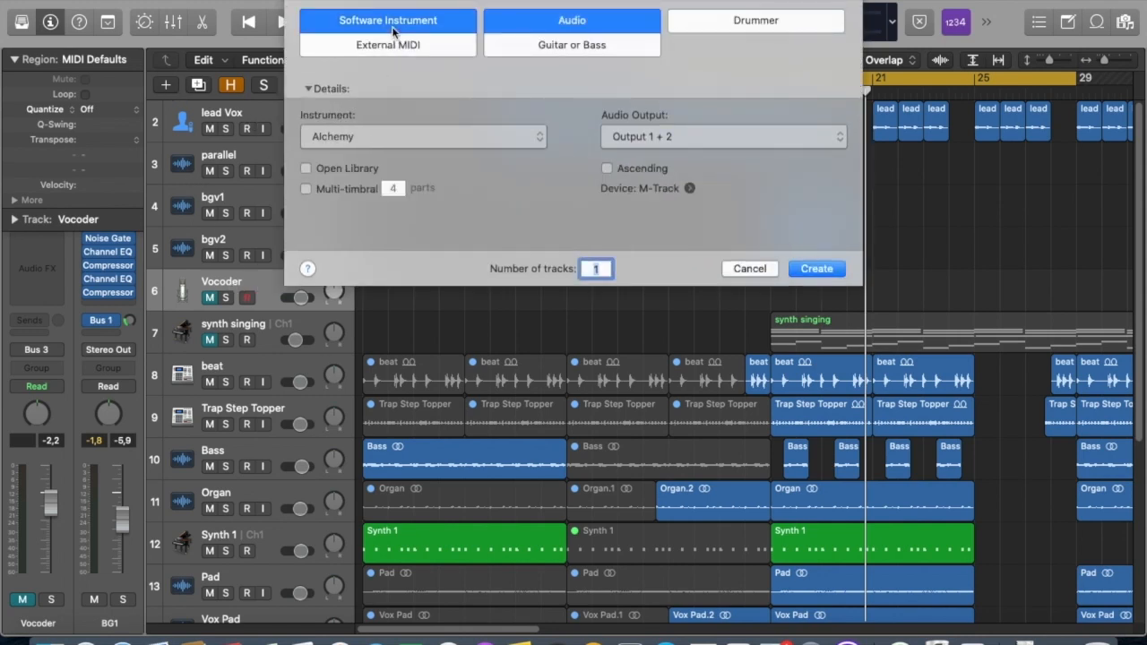
pyautogui.click(423, 137)
pyautogui.moveTo(422, 138)
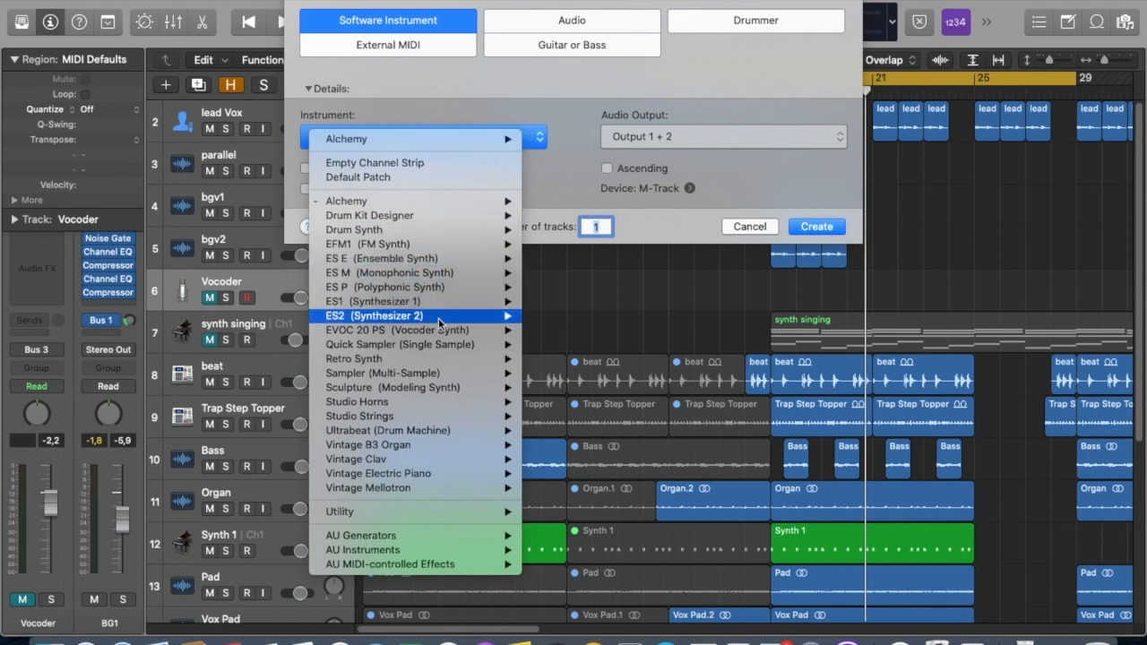
pyautogui.moveTo(448, 329)
pyautogui.click(558, 331)
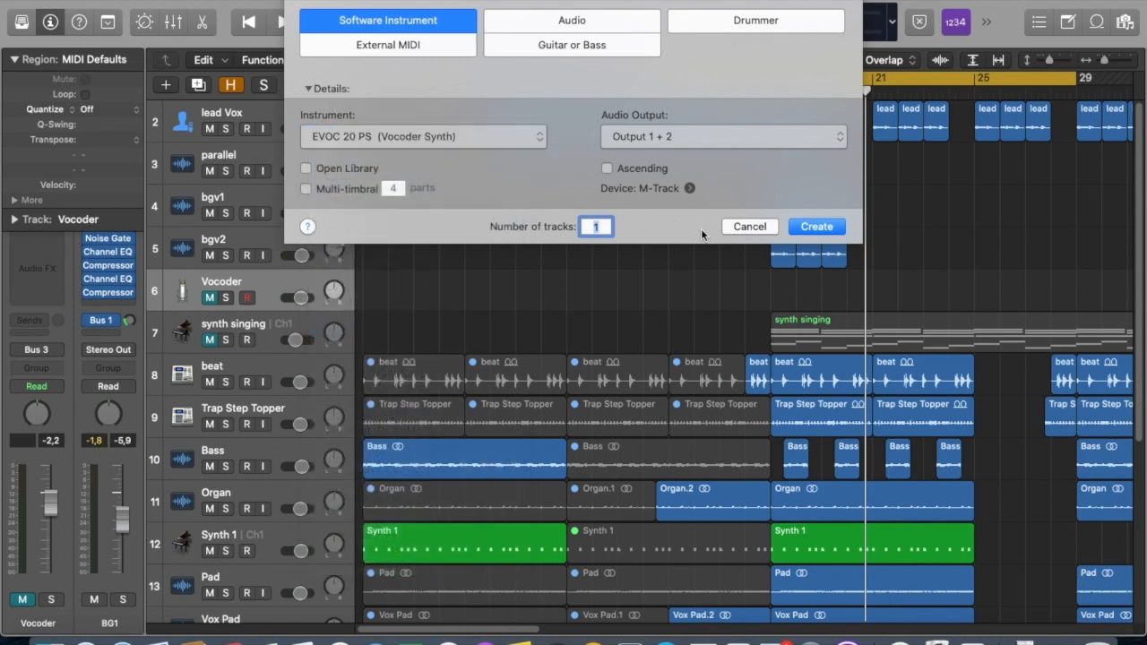
pyautogui.click(828, 230)
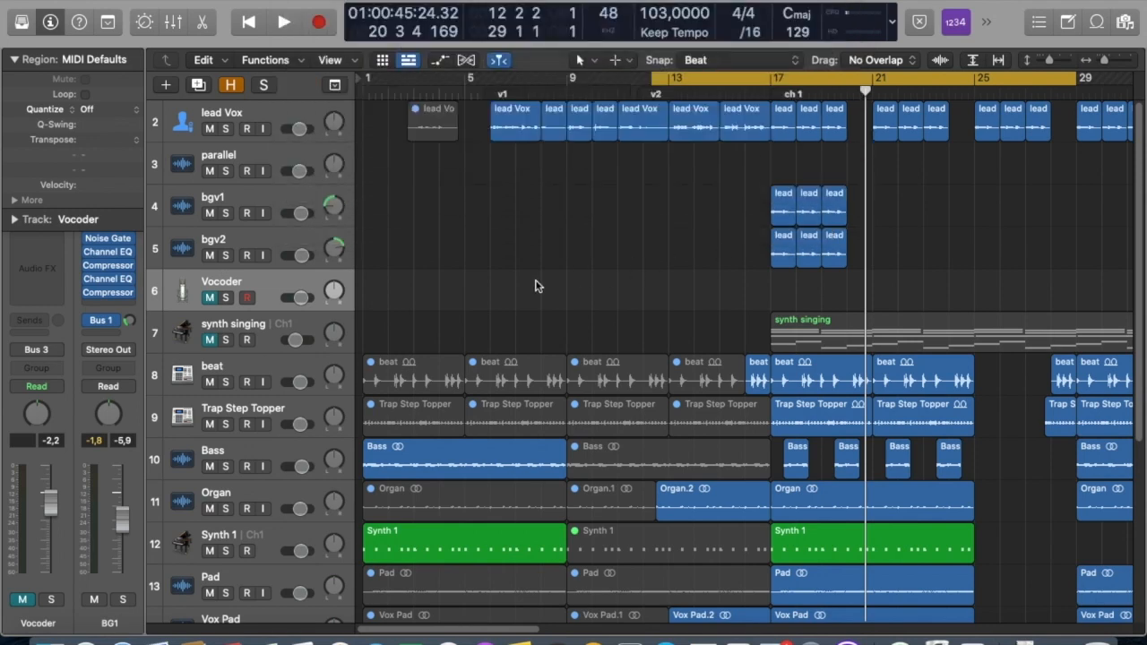
# Rename the new instrument track as Vocoder 2 and close its EVOC 20 PolySynth window
pyautogui.doubleClick(249, 321)
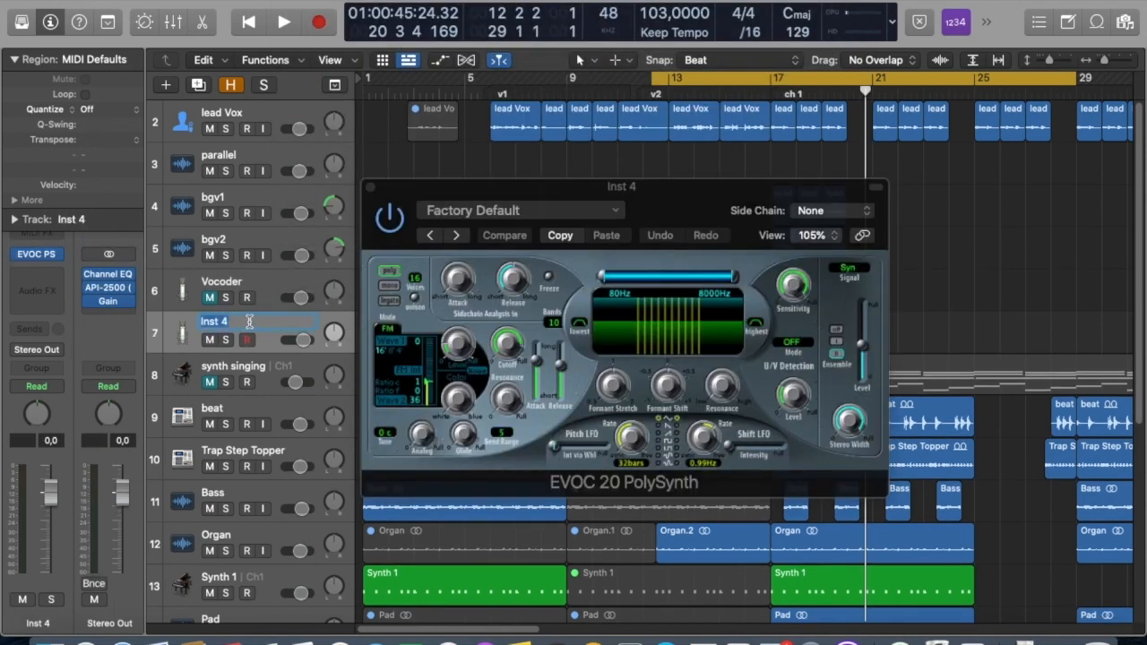
pyautogui.write('Vocoder 2')
pyautogui.press('Return')
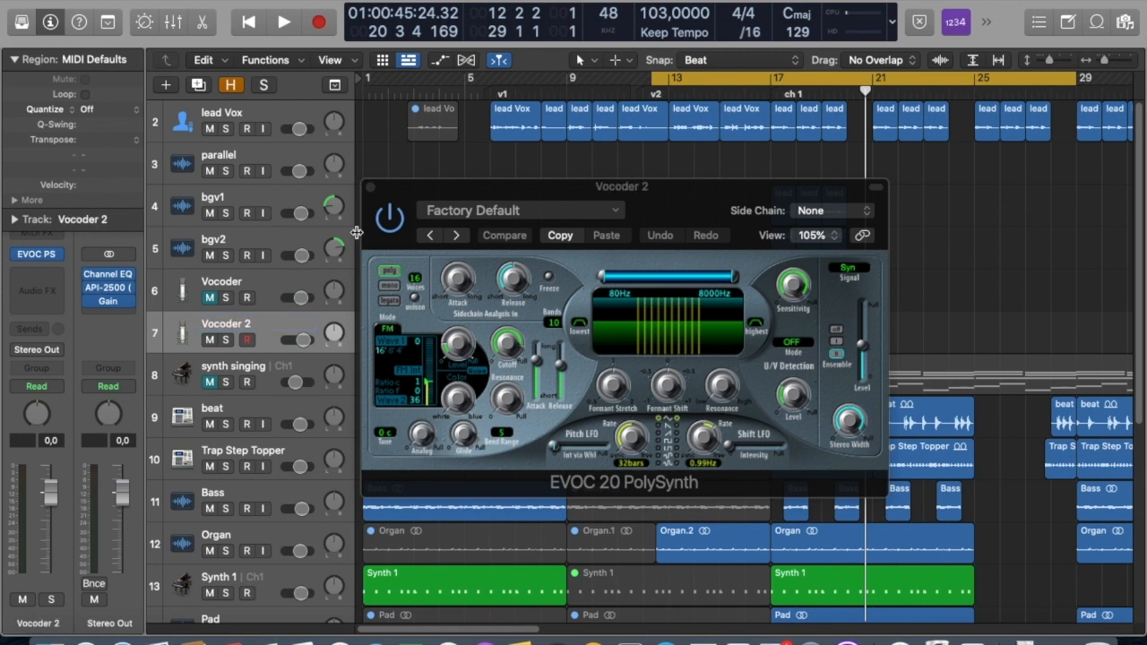
pyautogui.click(371, 190)
pyautogui.click(370, 190)
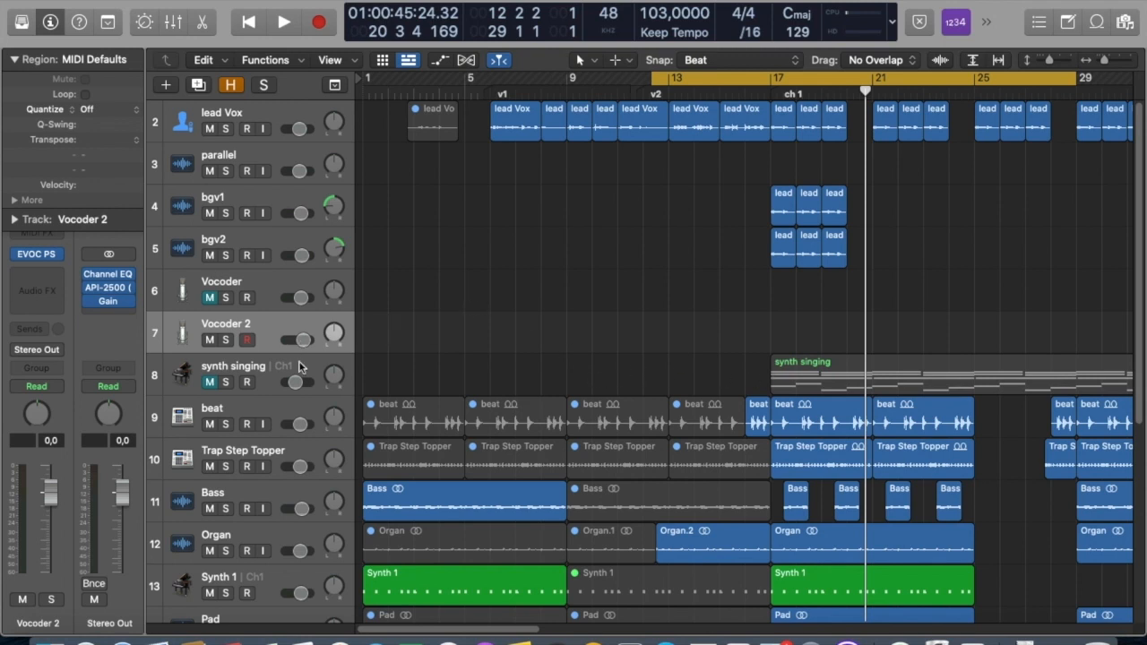
# Solo the synth singing track and play its part at the start of the chorus
pyautogui.click(226, 383)
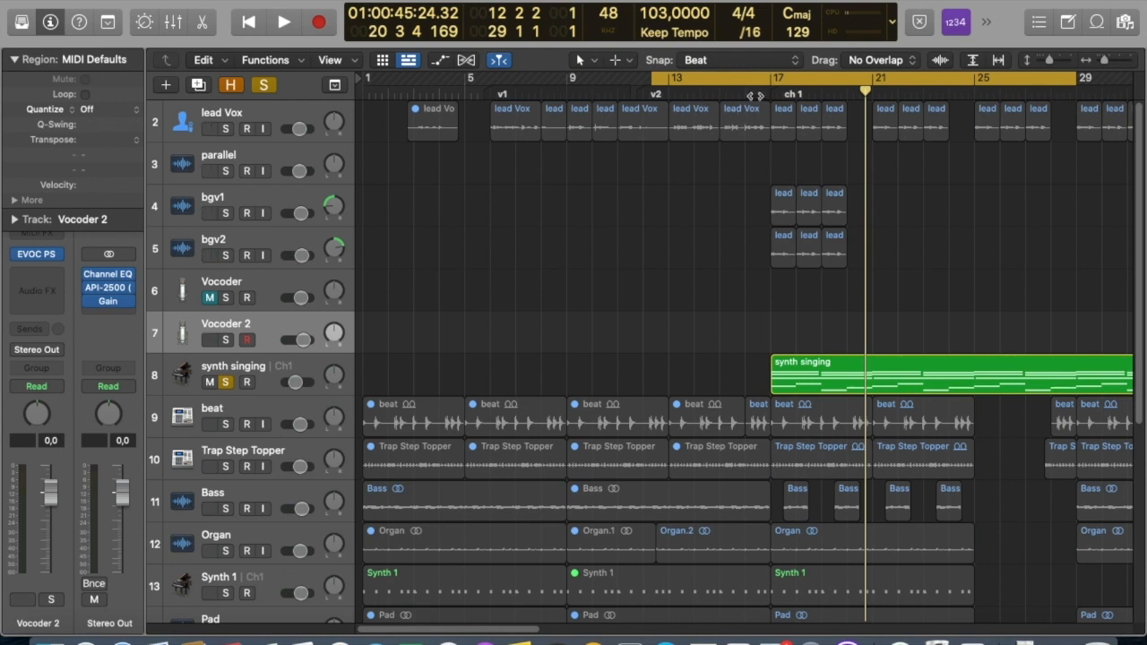
pyautogui.press('space')
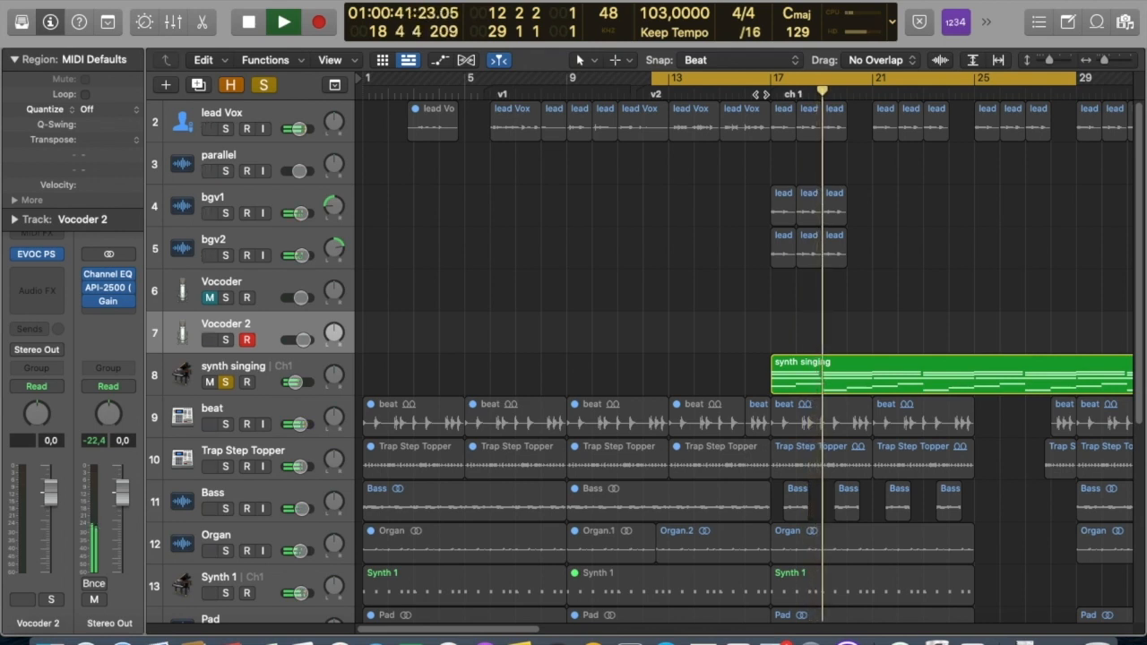
pyautogui.press('space')
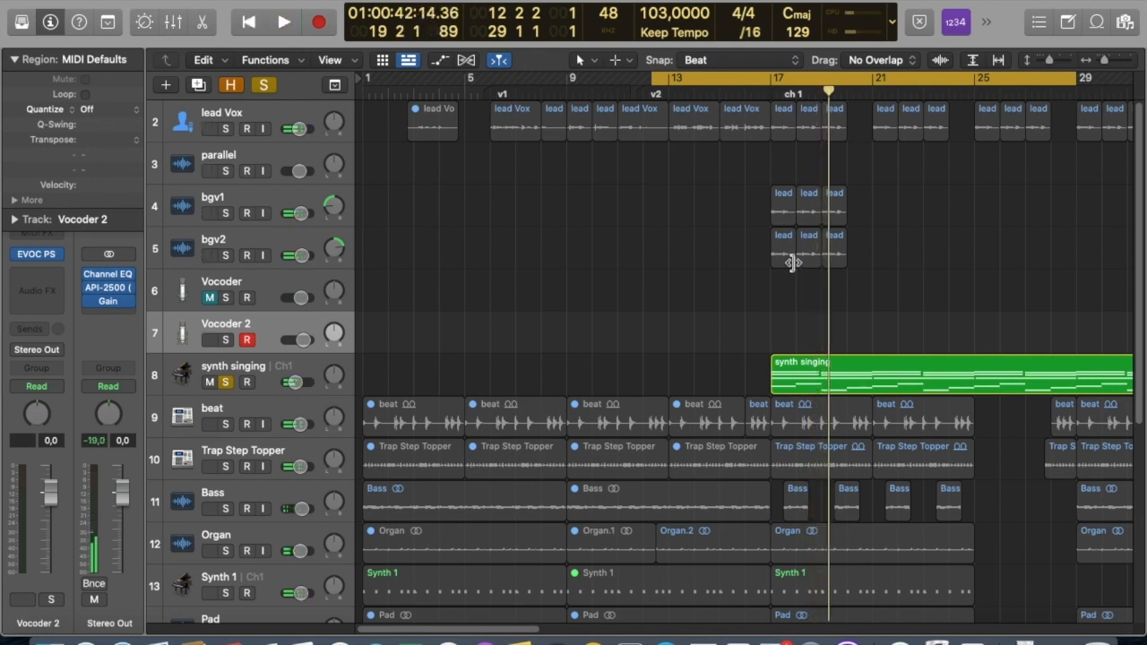
# Copy the synth singing MIDI region onto Vocoder 2 at bar 17, leaving the original synth singing track muted and unsoloed
pyautogui.moveTo(786, 362); pyautogui.dragTo(786, 341)
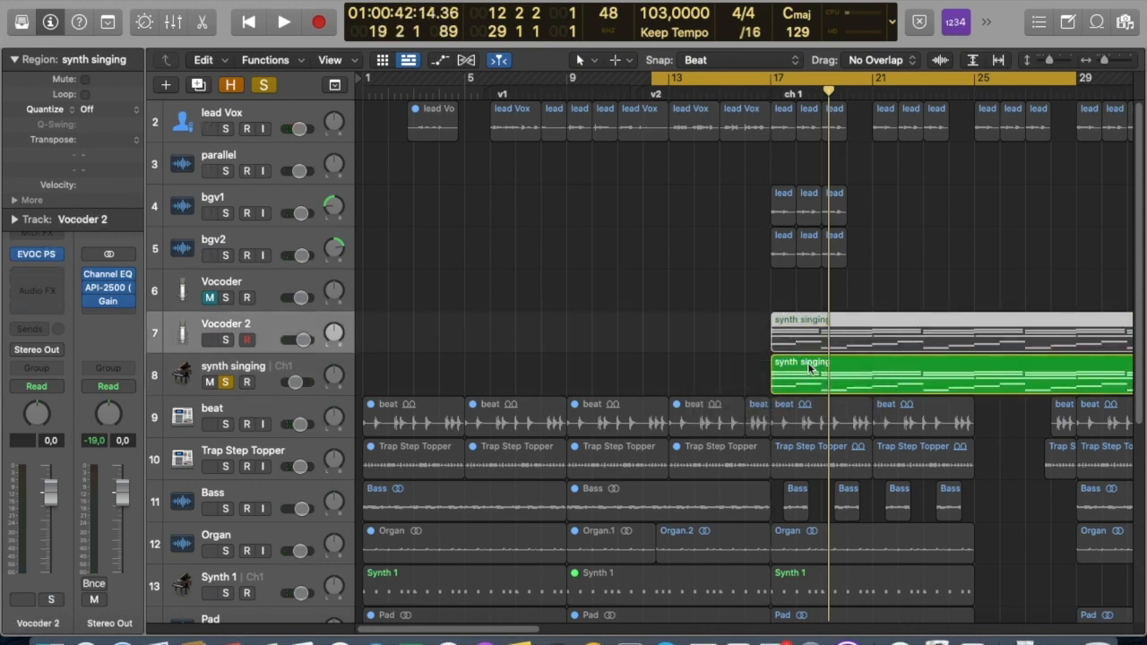
pyautogui.click(210, 383)
pyautogui.click(225, 383)
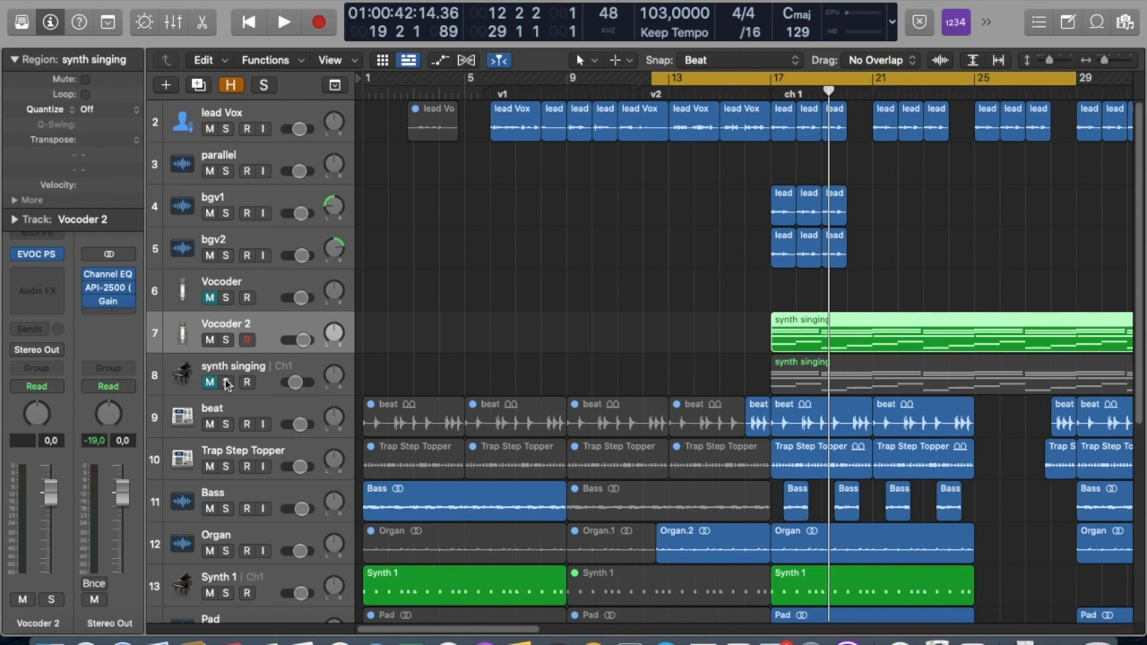
# Load the Vintage Vocoder preset Vocal Heaven Pad in Vocoder 2's EVOC 20 PolySynth and set its side chain to Audio 1
pyautogui.click(35, 254)
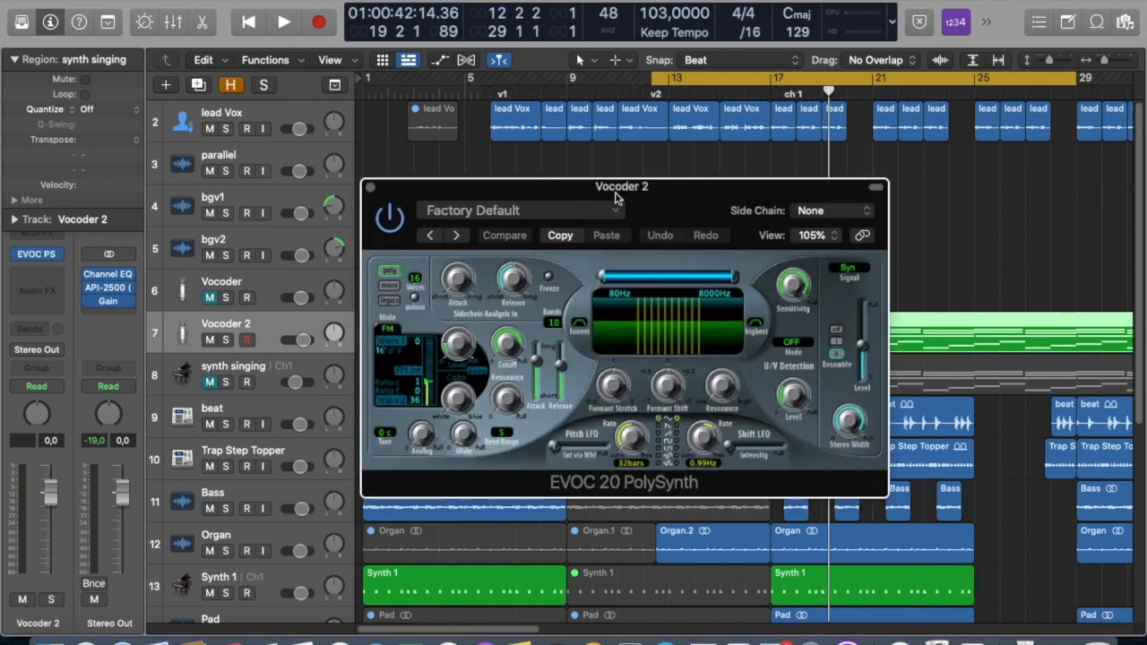
pyautogui.click(534, 213)
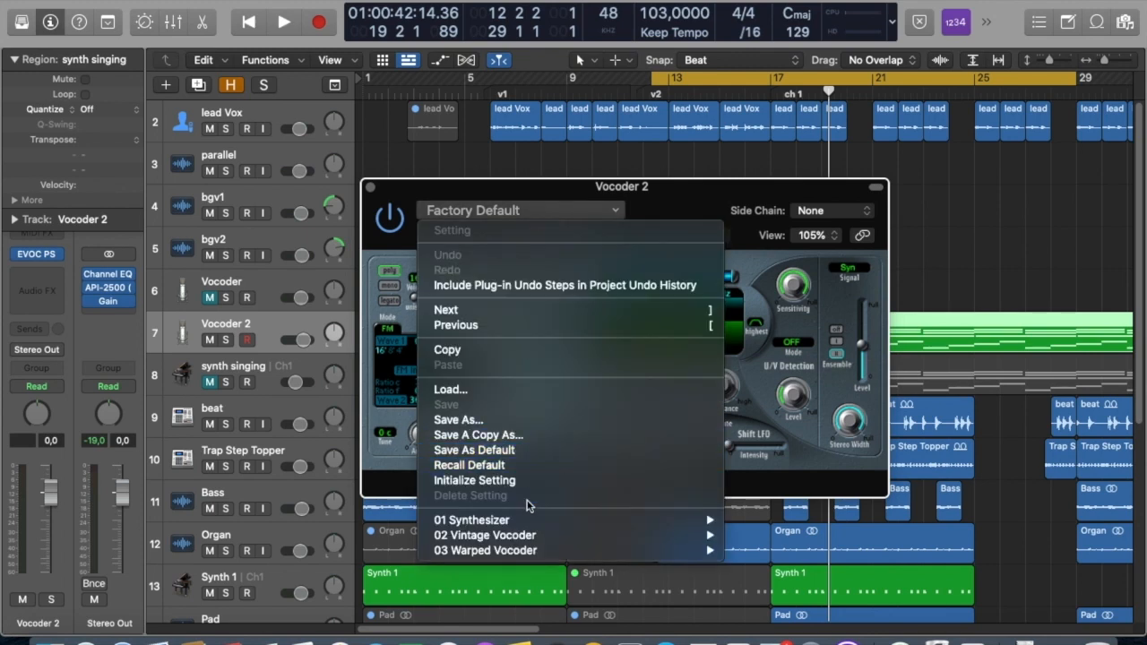
pyautogui.moveTo(550, 535)
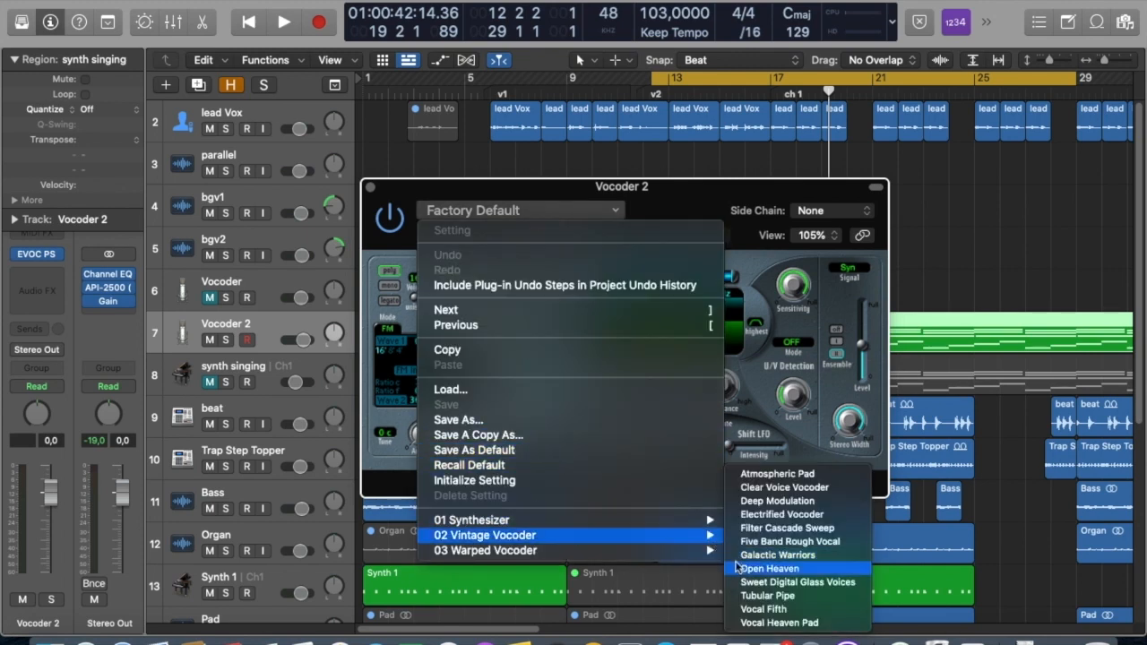
pyautogui.click(791, 623)
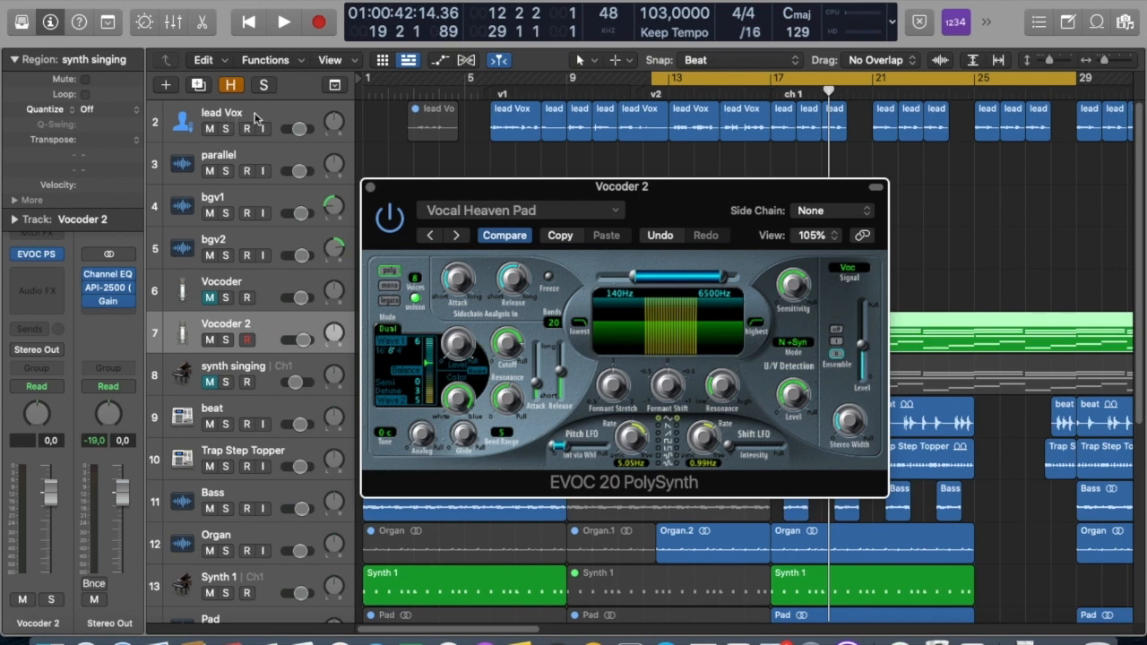
pyautogui.click(832, 211)
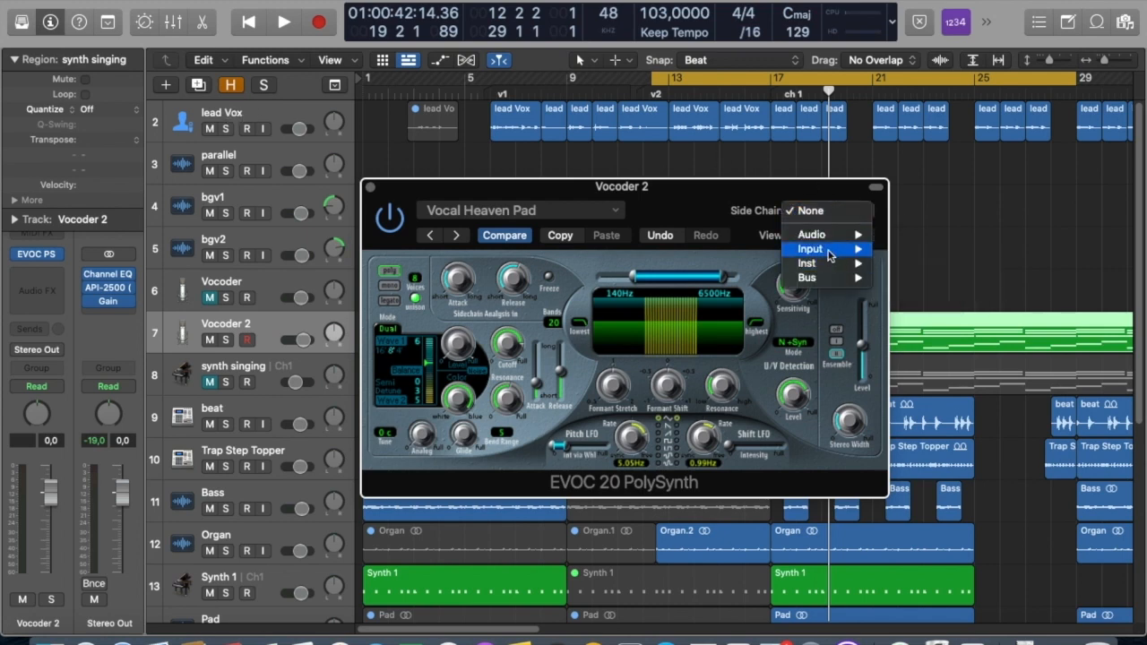
pyautogui.moveTo(828, 235)
pyautogui.click(924, 235)
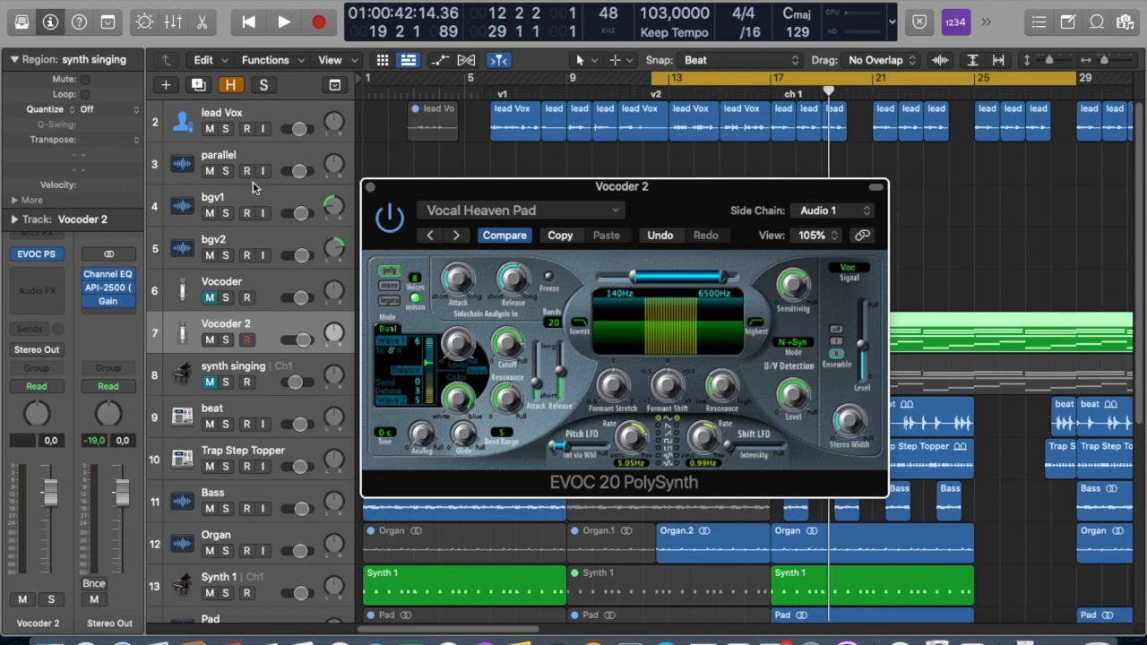
# Solo the lead Vox and Vocoder 2 and play the first chorus phrase from bar 17, with the plug-in window moved off the chorus regions
pyautogui.click(226, 129)
pyautogui.click(225, 339)
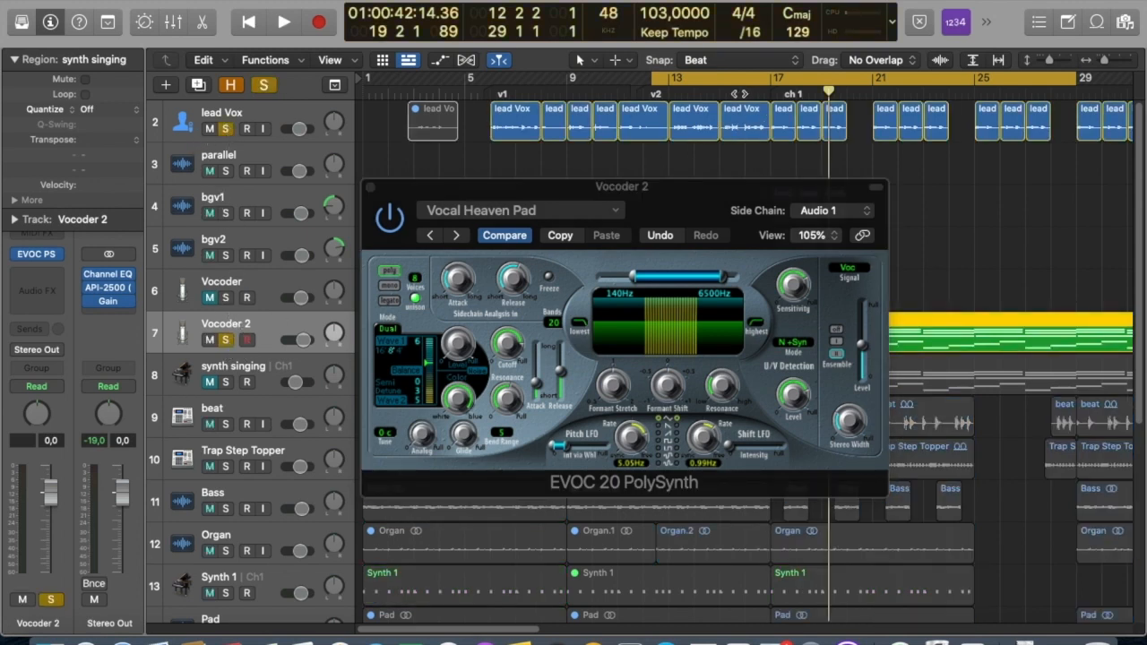
pyautogui.click(769, 90)
pyautogui.press('space')
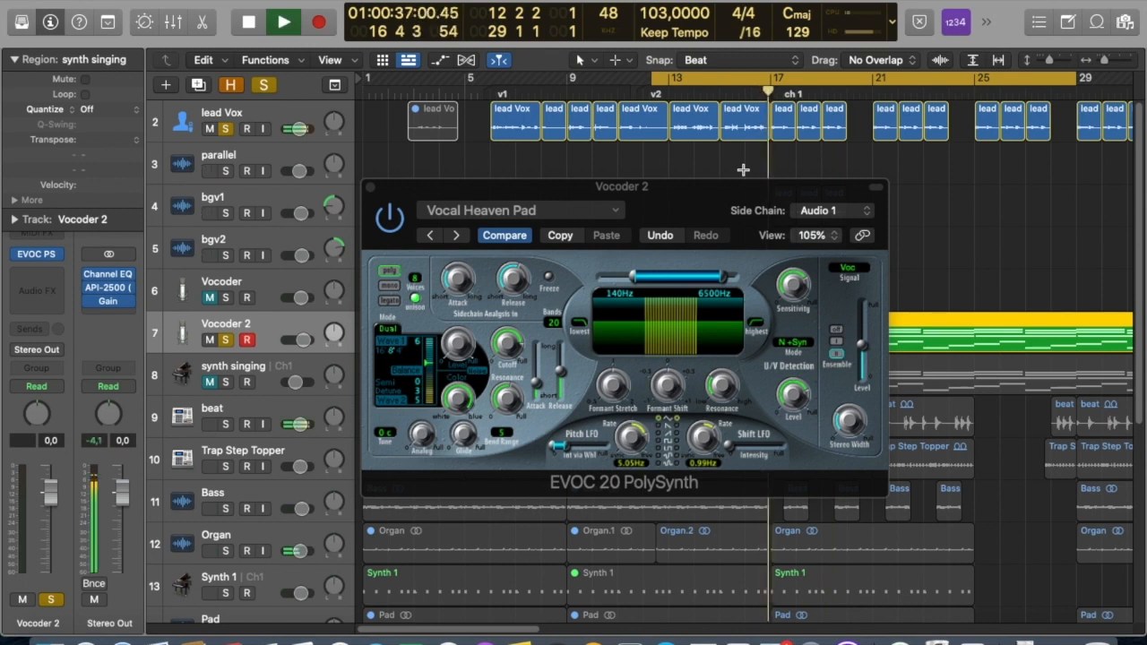
pyautogui.moveTo(738, 190); pyautogui.dragTo(552, 175)
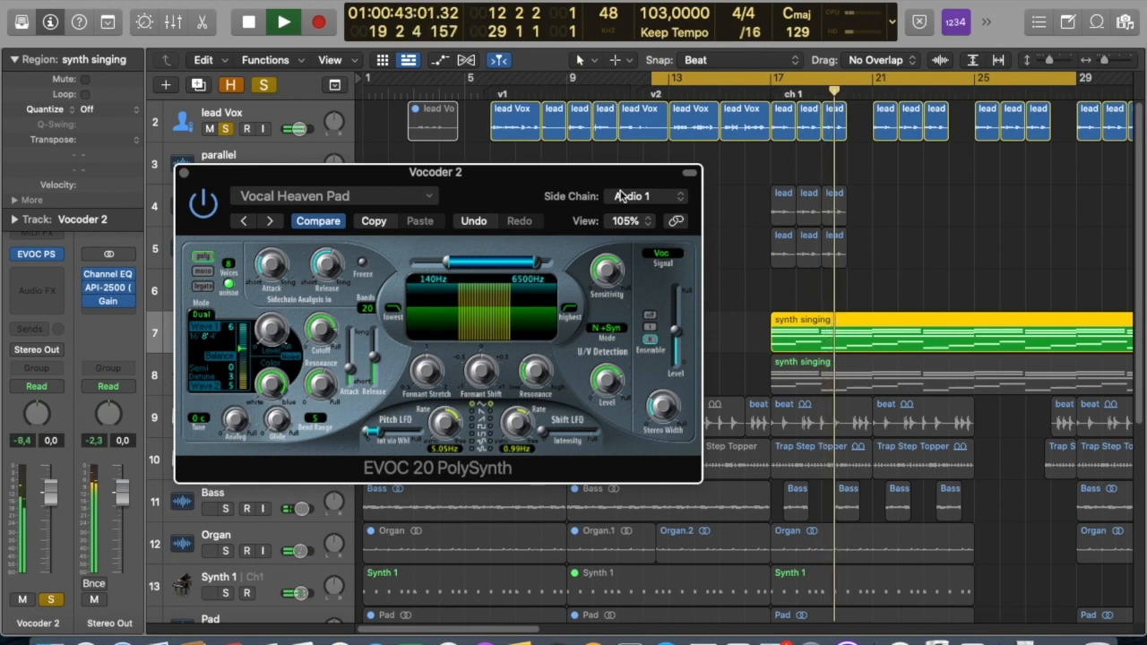
pyautogui.press('space')
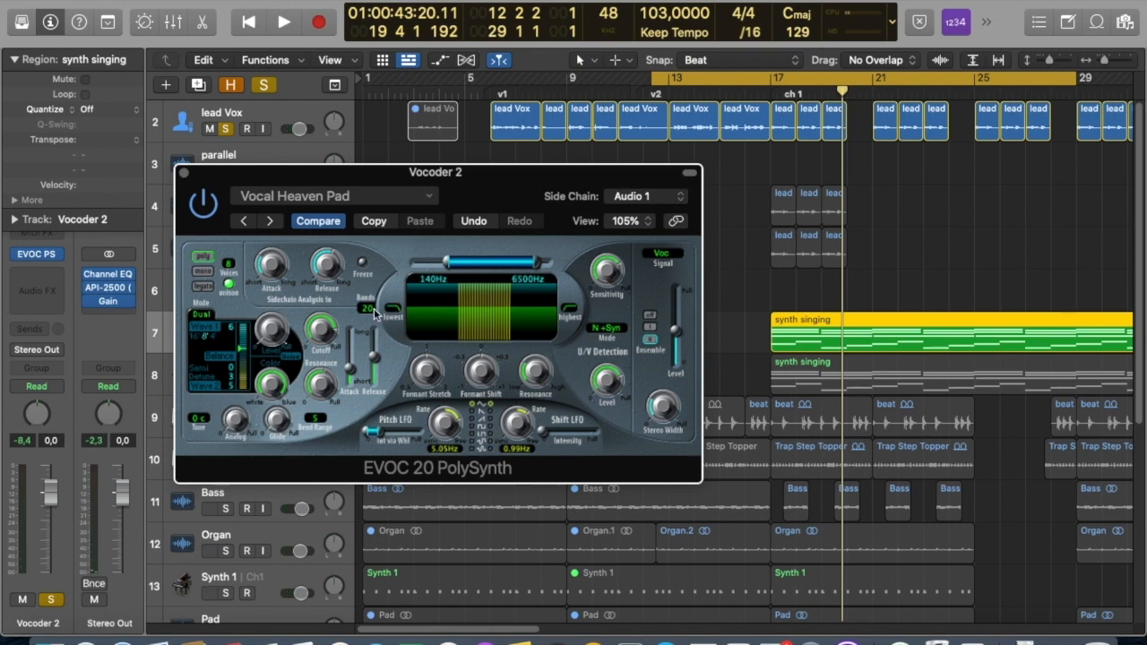
# Reduce the vocoder's number of bands to 11 while auditioning the chorus from bar 17
pyautogui.moveTo(371, 312); pyautogui.dragTo(379, 334)
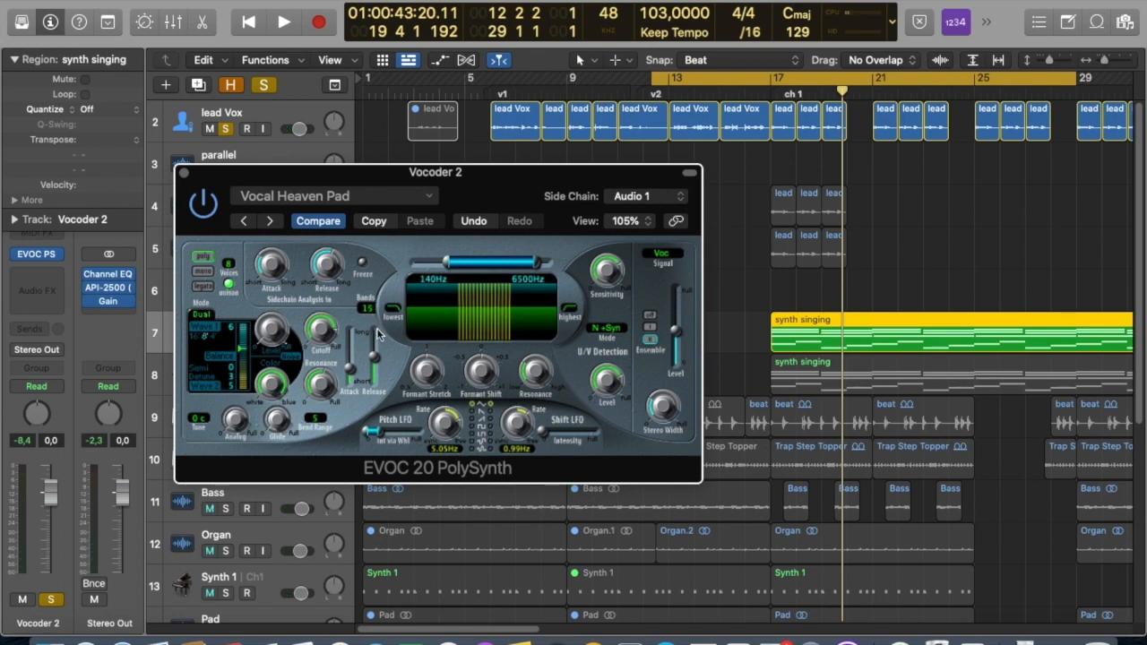
pyautogui.click(768, 93)
pyautogui.press('space')
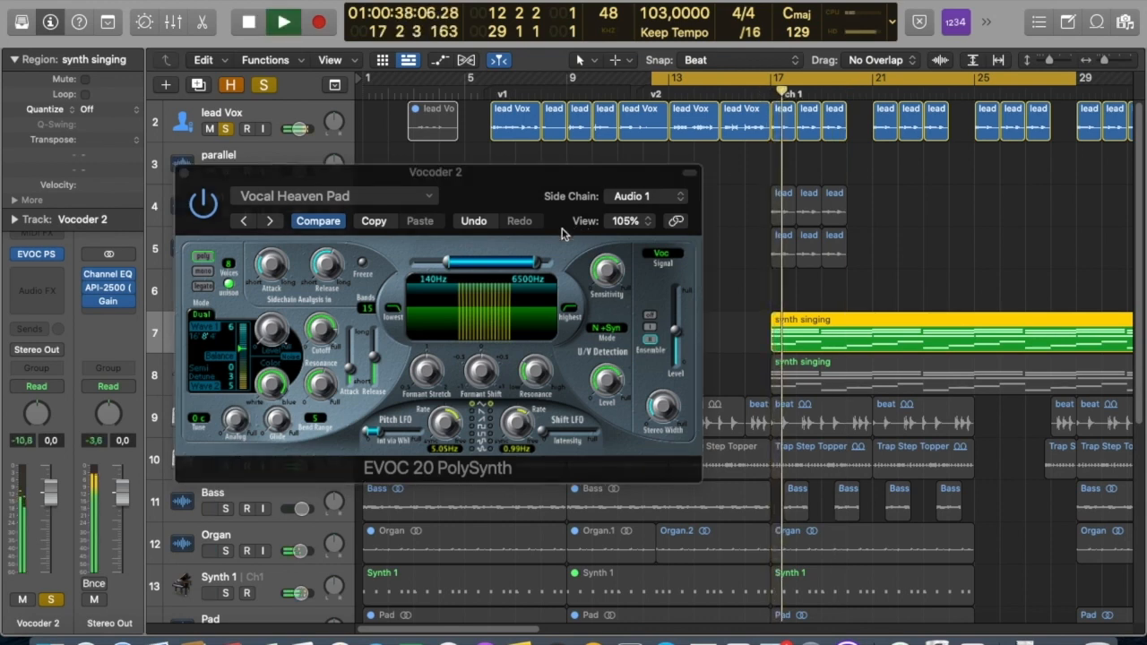
pyautogui.click(371, 312)
pyautogui.moveTo(371, 312)
pyautogui.mouseDown()
pyautogui.moveTo(374, 321)
pyautogui.moveTo(369, 313)
pyautogui.mouseUp()
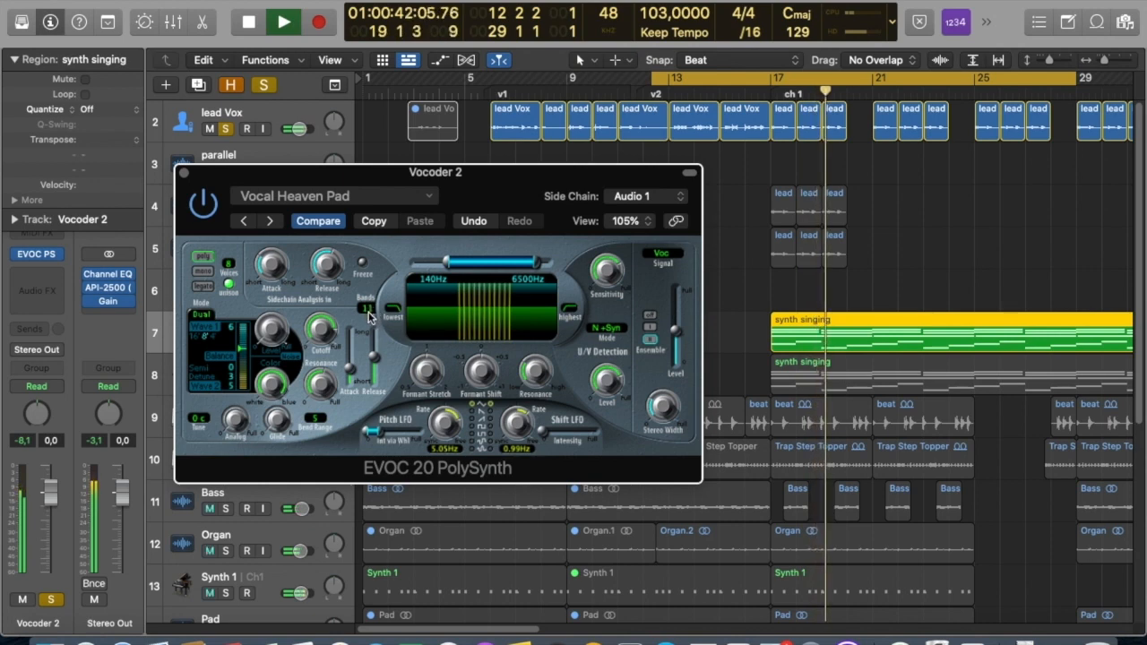
pyautogui.press('space')
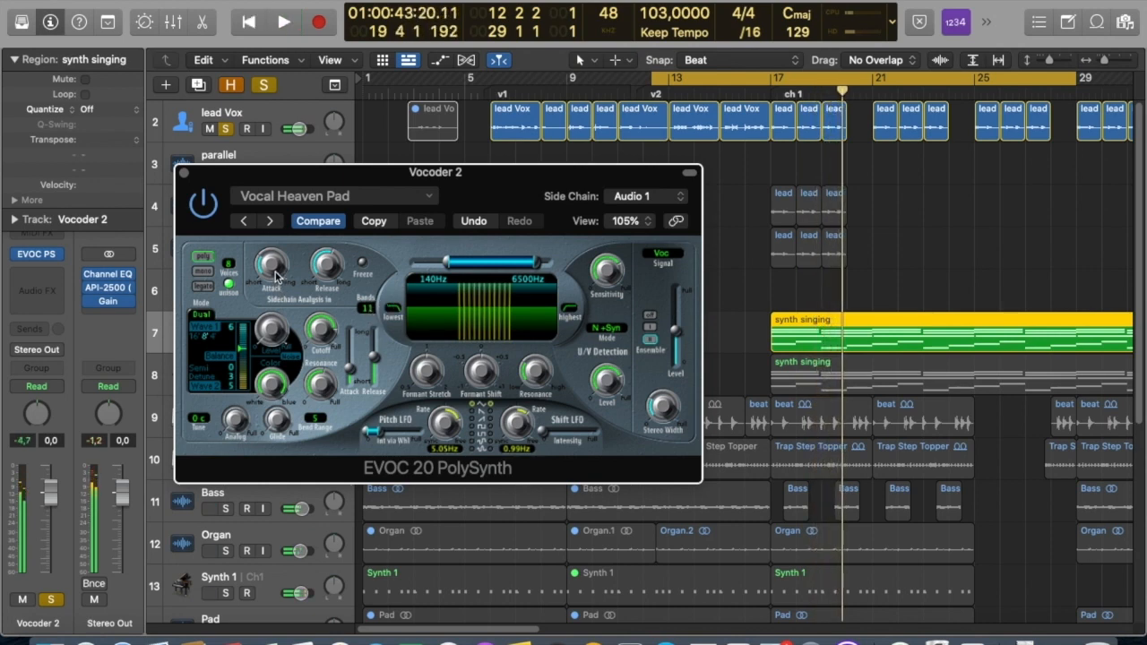
# Adjust the vocoder's sidechain analysis Attack and play the chorus from bar 17 to hear it
pyautogui.moveTo(273, 267)
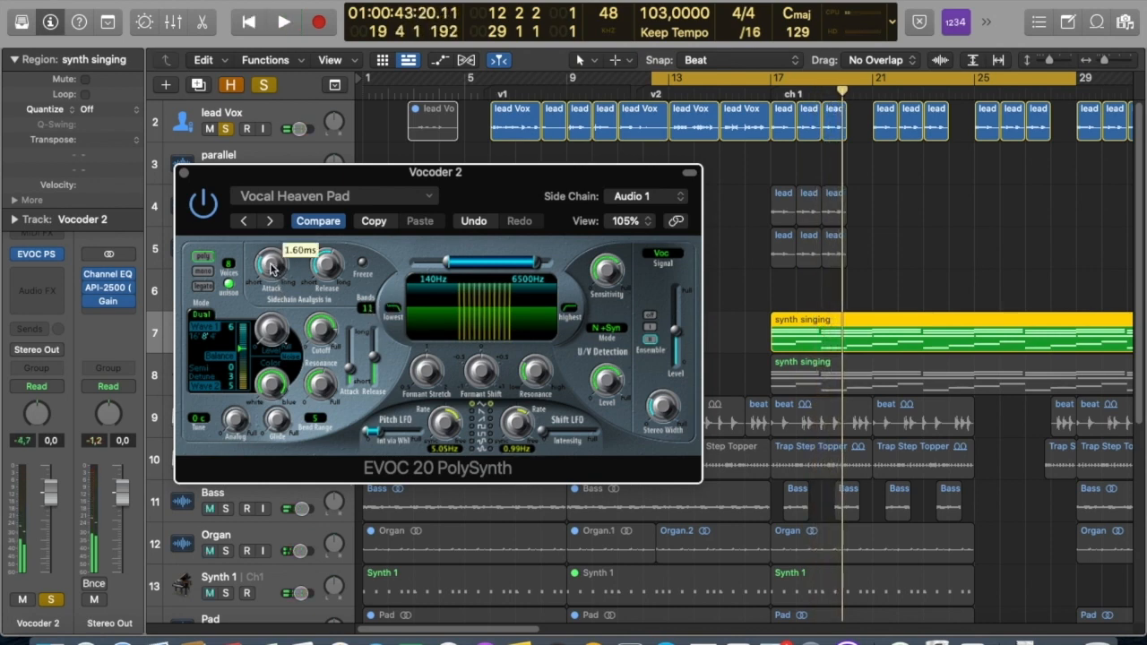
pyautogui.moveTo(275, 284); pyautogui.dragTo(272, 273)
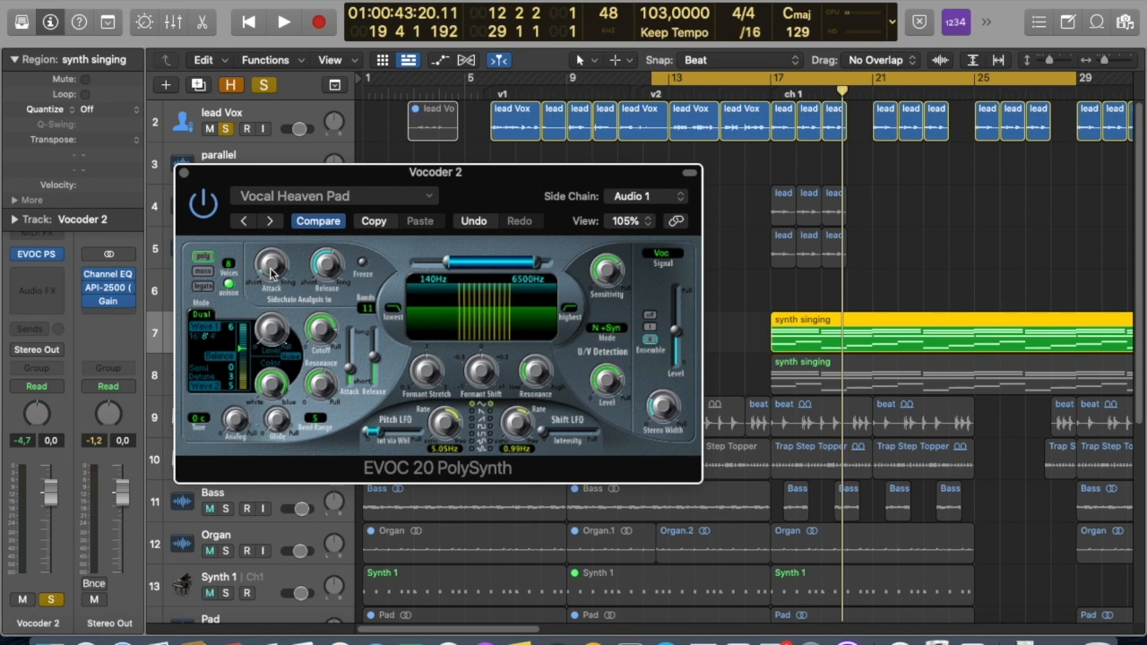
pyautogui.press('space')
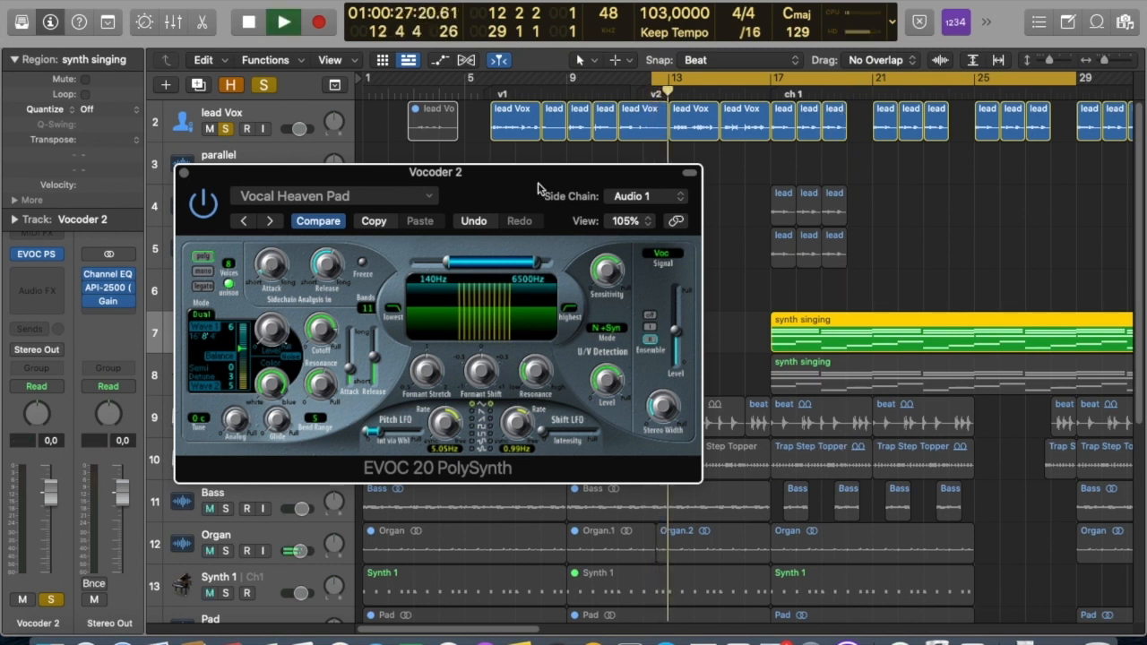
pyautogui.press('space')
pyautogui.click(766, 97)
pyautogui.press('space')
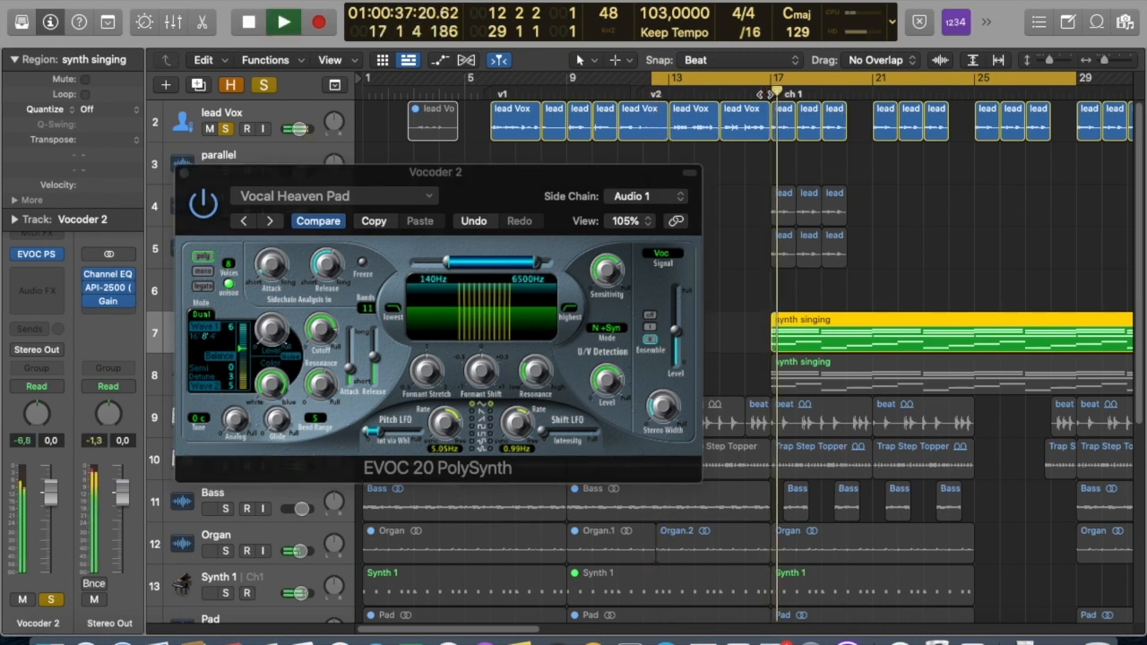
pyautogui.click(268, 274)
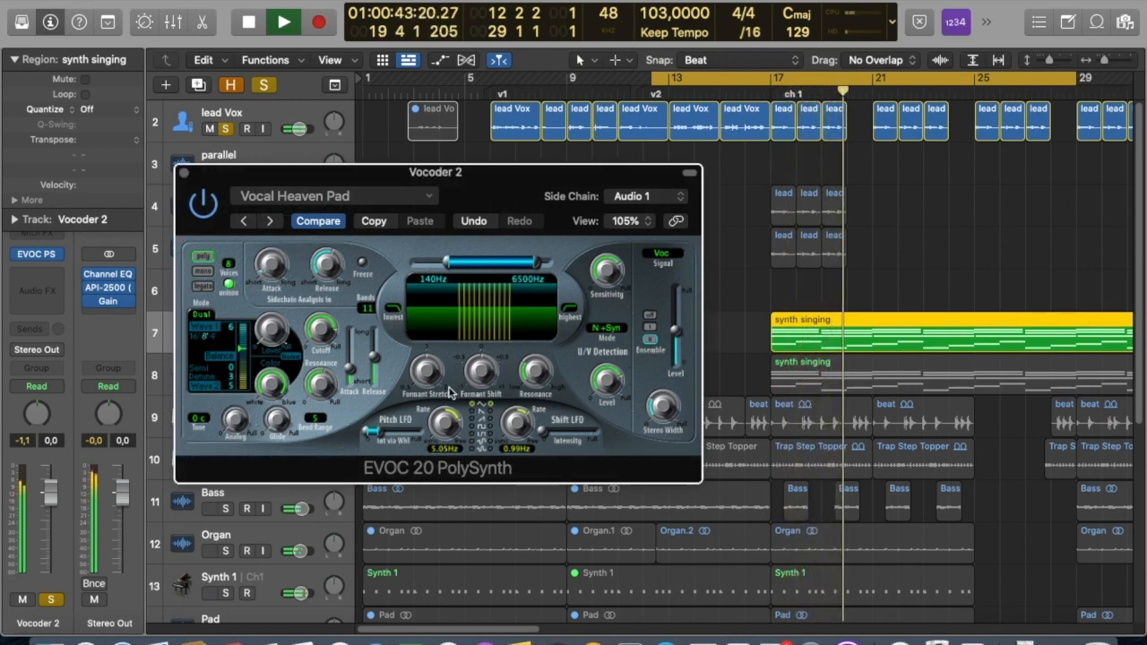
pyautogui.press('space')
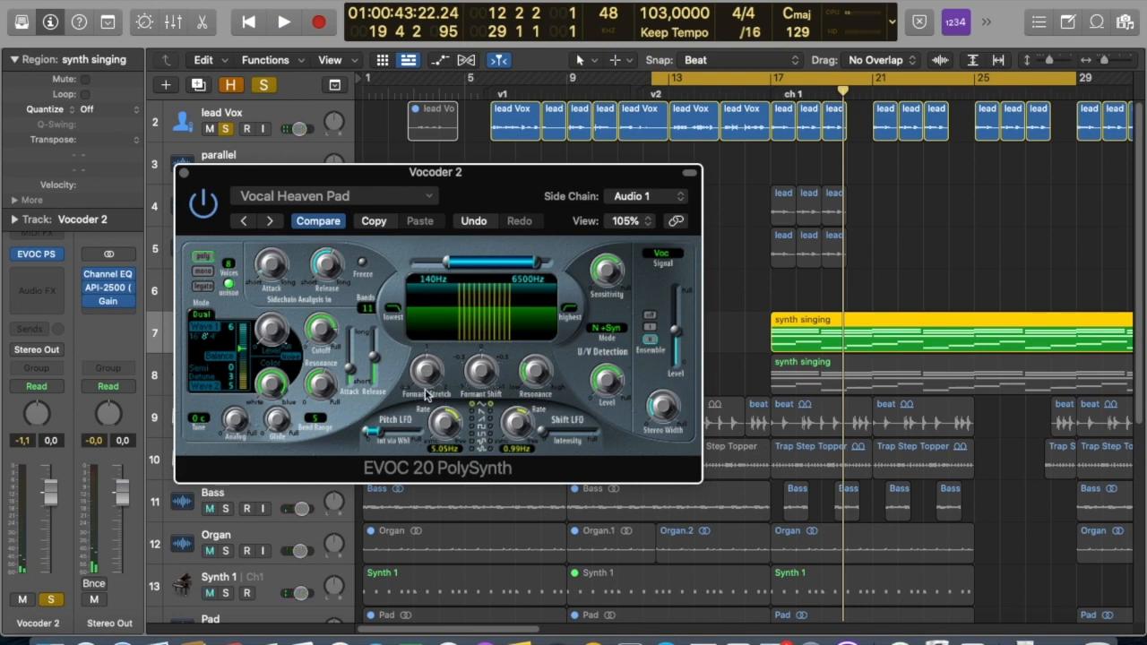
# Adjust the vocoder's Formant Stretch while playing from just before bar 17, and close the plug-in window
pyautogui.click(760, 96)
pyautogui.press('space')
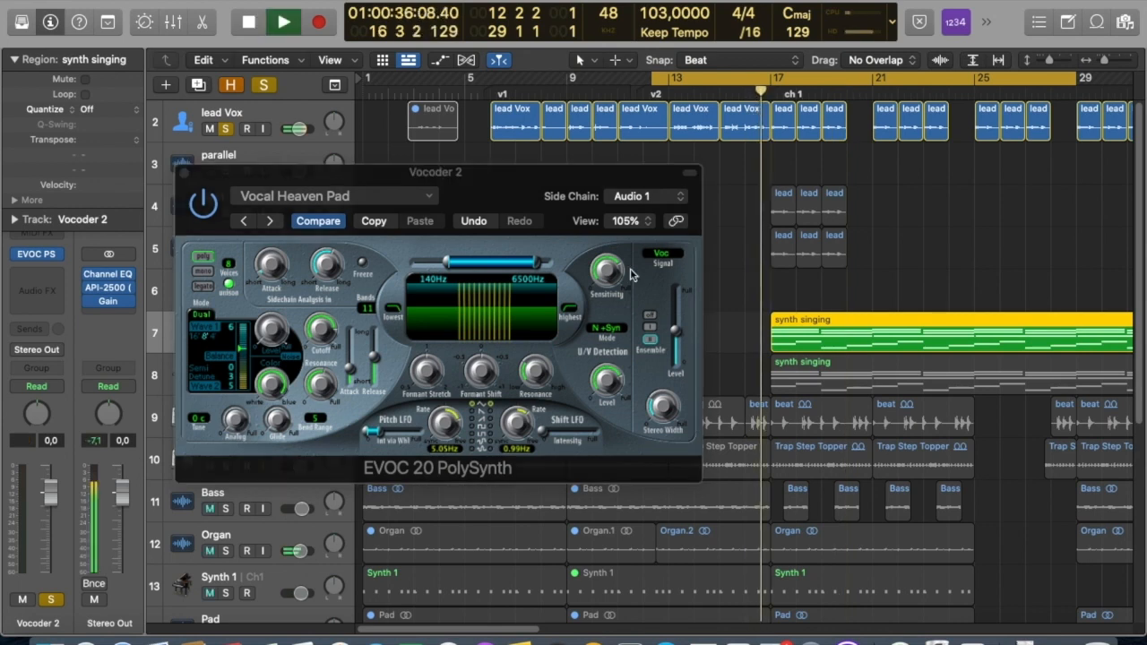
pyautogui.moveTo(432, 372)
pyautogui.mouseDown()
pyautogui.moveTo(432, 355)
pyautogui.moveTo(478, 361)
pyautogui.moveTo(430, 370)
pyautogui.mouseUp()
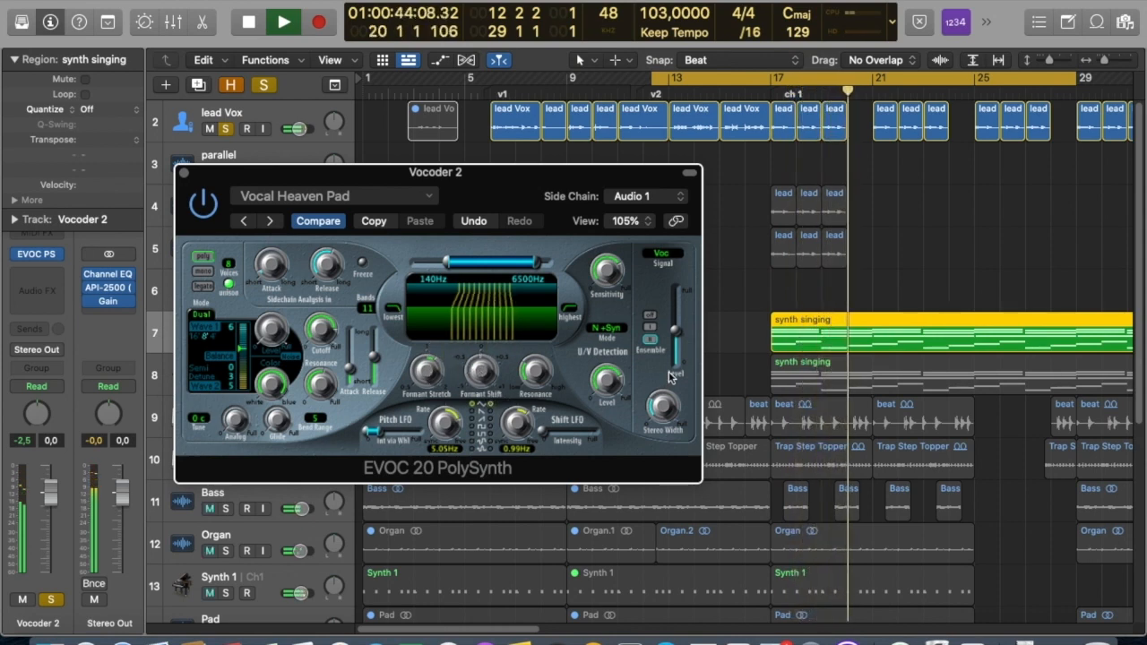
pyautogui.press('space')
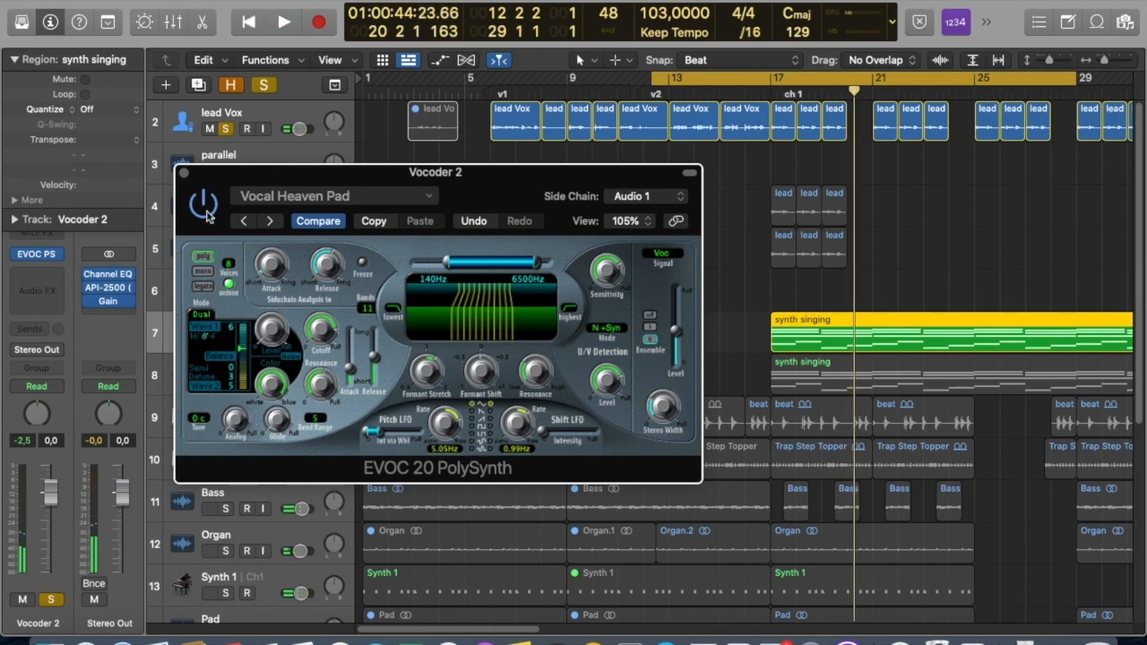
pyautogui.click(184, 175)
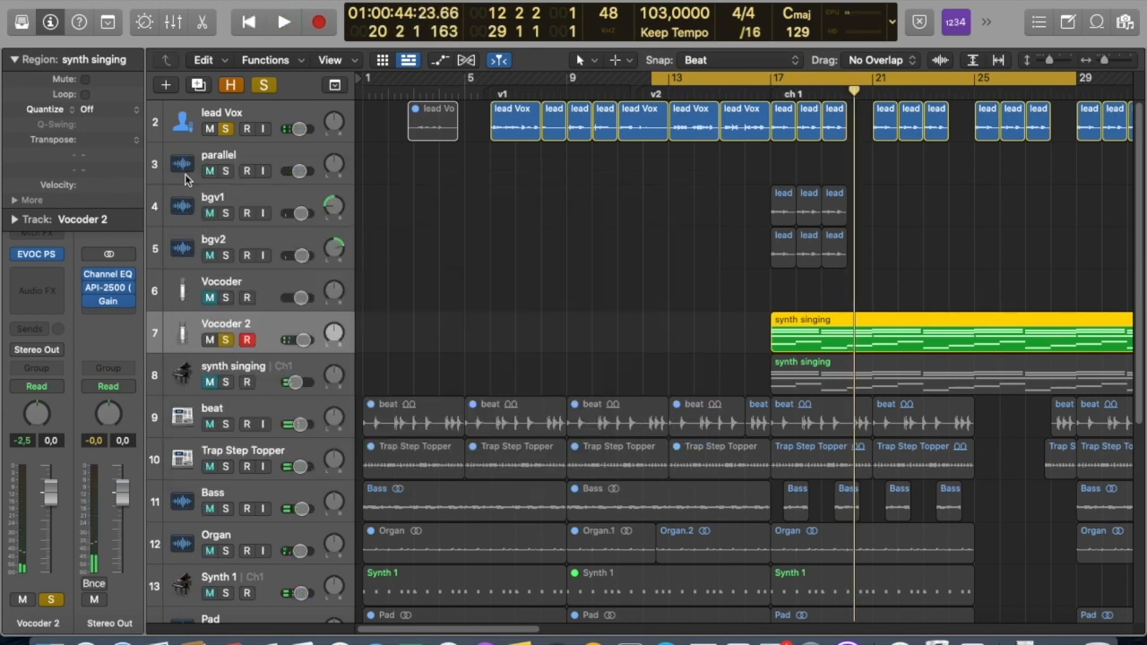
# Add bgv1 and bgv2 to the solo with the lead Vox and Vocoder 2, and play from just before bar 17
pyautogui.click(227, 212)
pyautogui.click(226, 212)
pyautogui.click(226, 256)
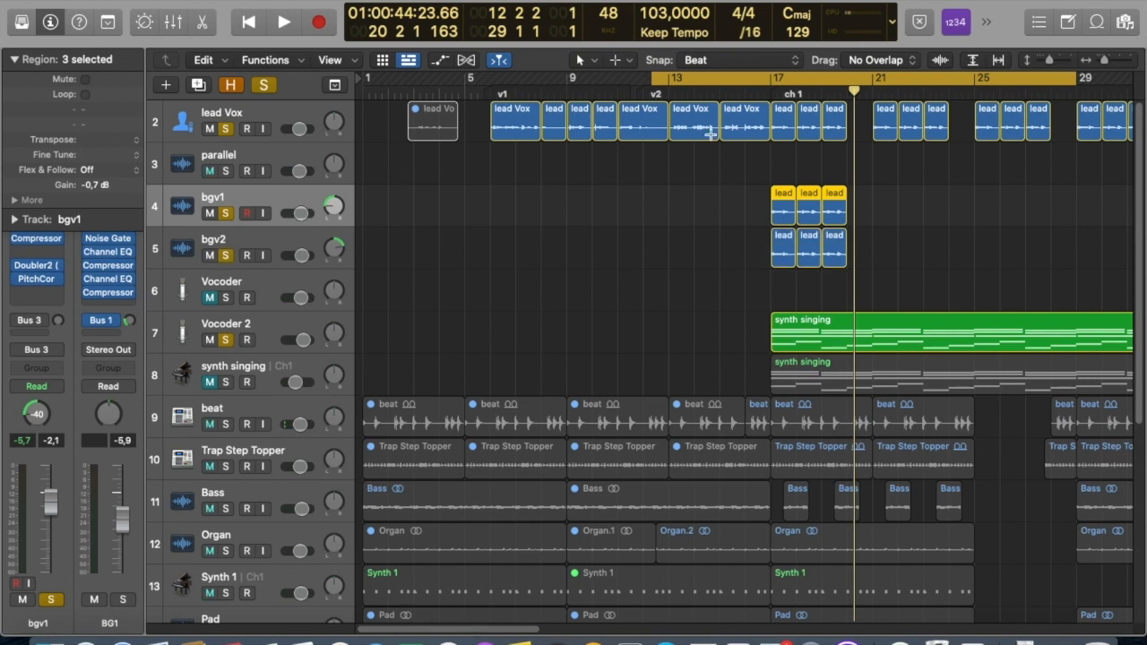
pyautogui.click(758, 92)
pyautogui.press('space')
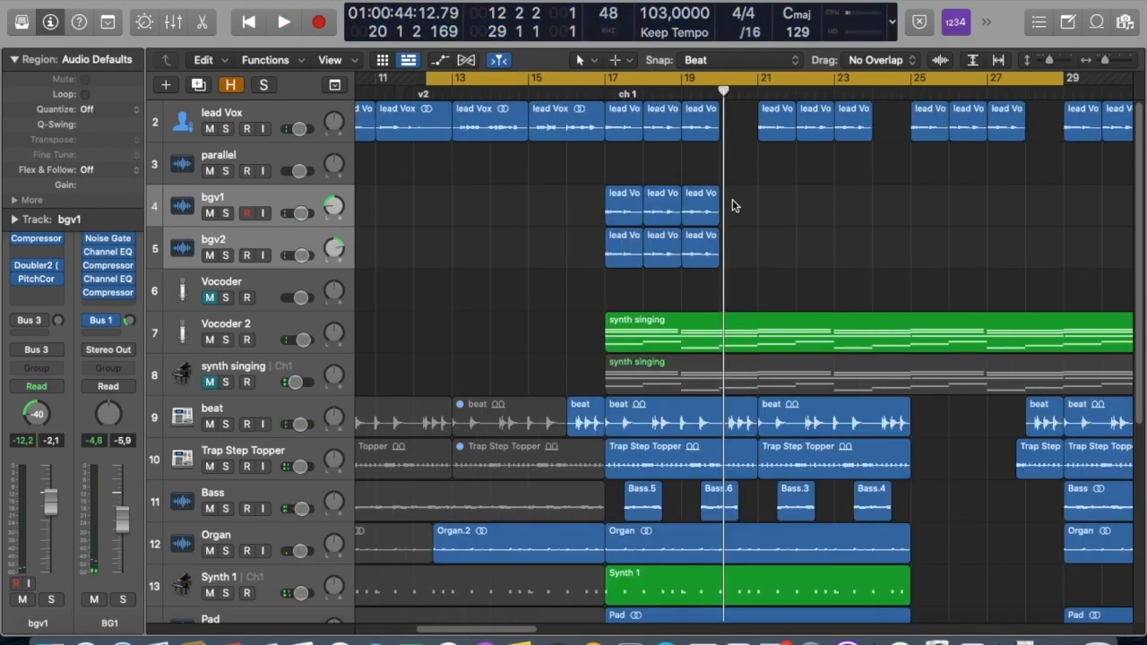
# Copy the six bgv1 and bgv2 regions that start at bar 17 to bars 21 and 25
pyautogui.moveTo(730, 204); pyautogui.dragTo(609, 255)
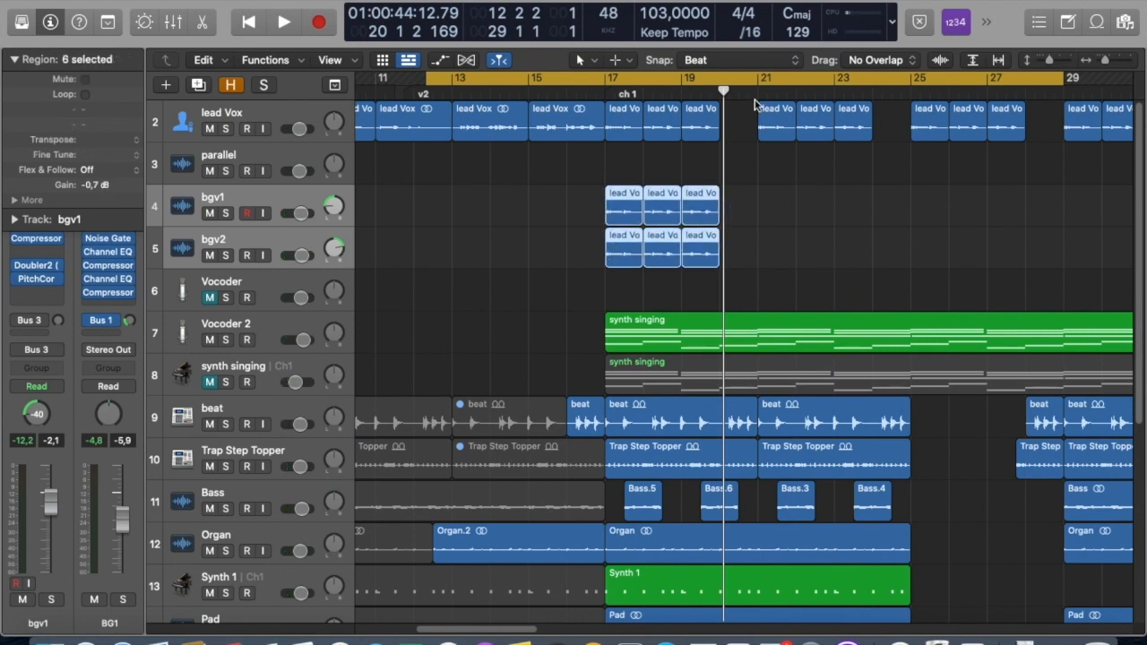
pyautogui.click(759, 93)
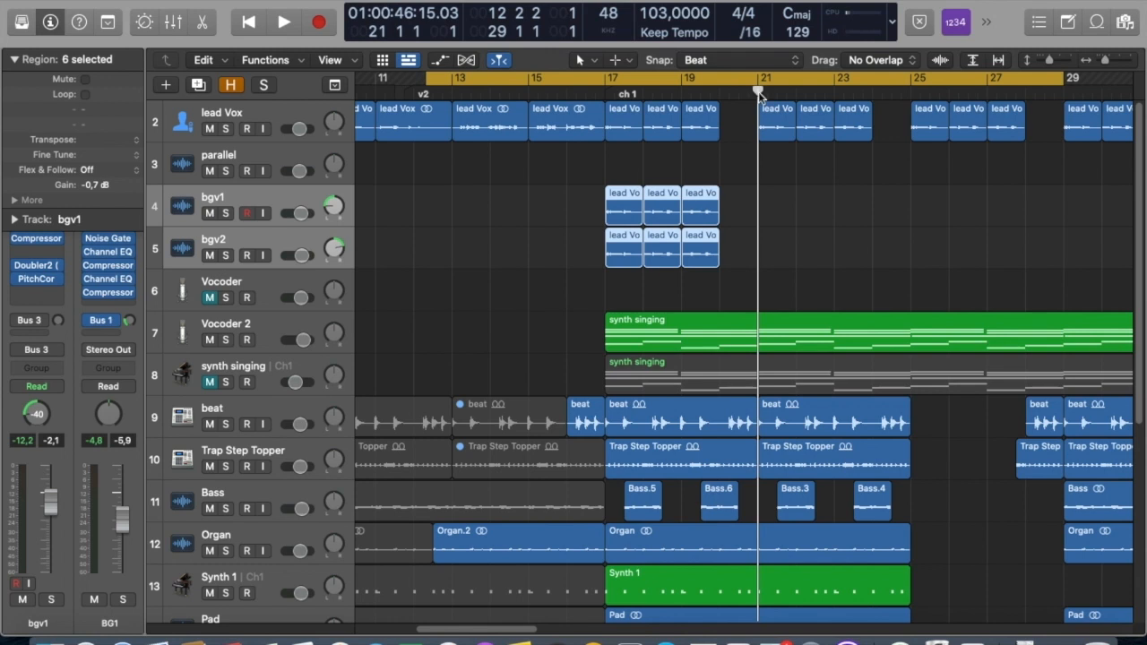
pyautogui.press('super+v')
pyautogui.click(914, 92)
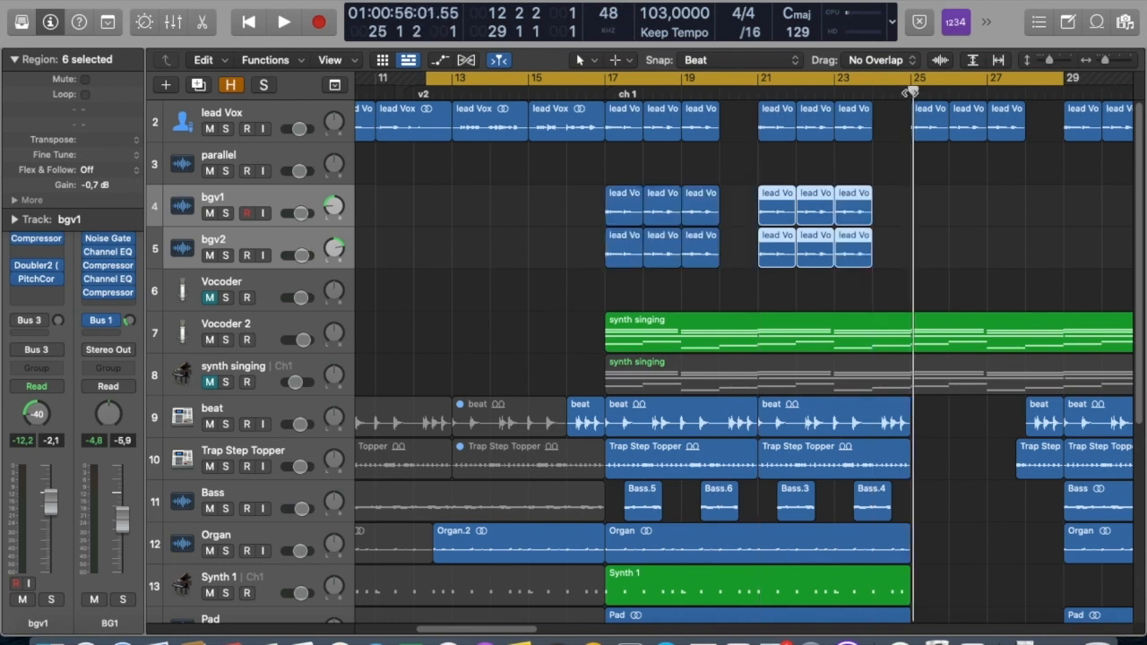
pyautogui.click(910, 93)
pyautogui.press('super+v')
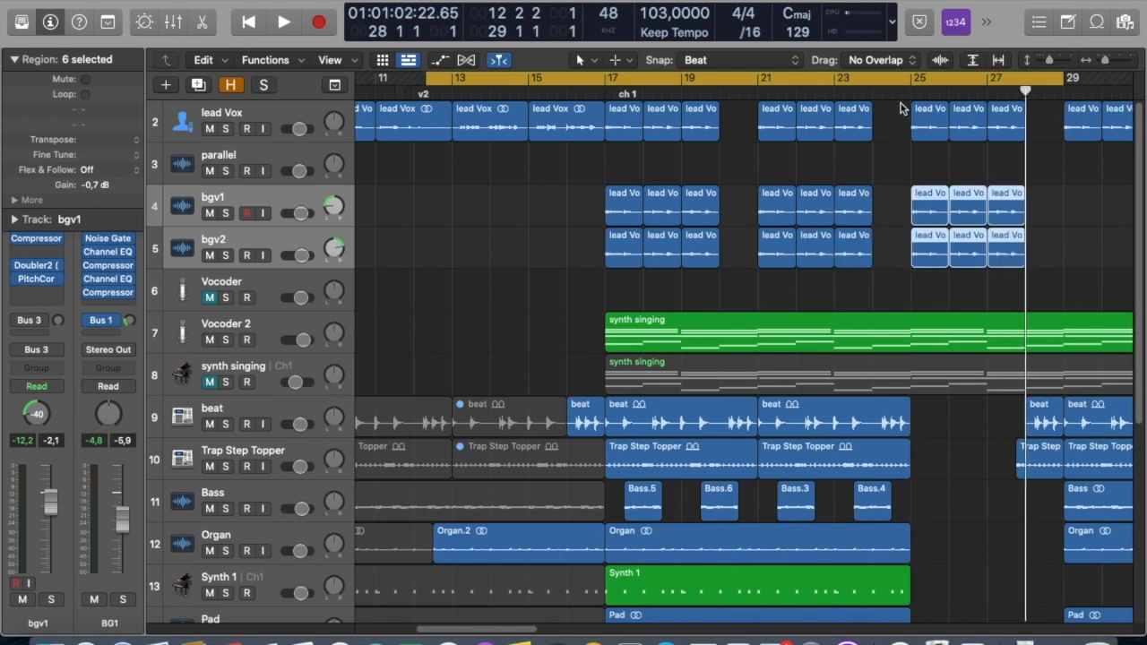
pyautogui.press('super+Right')
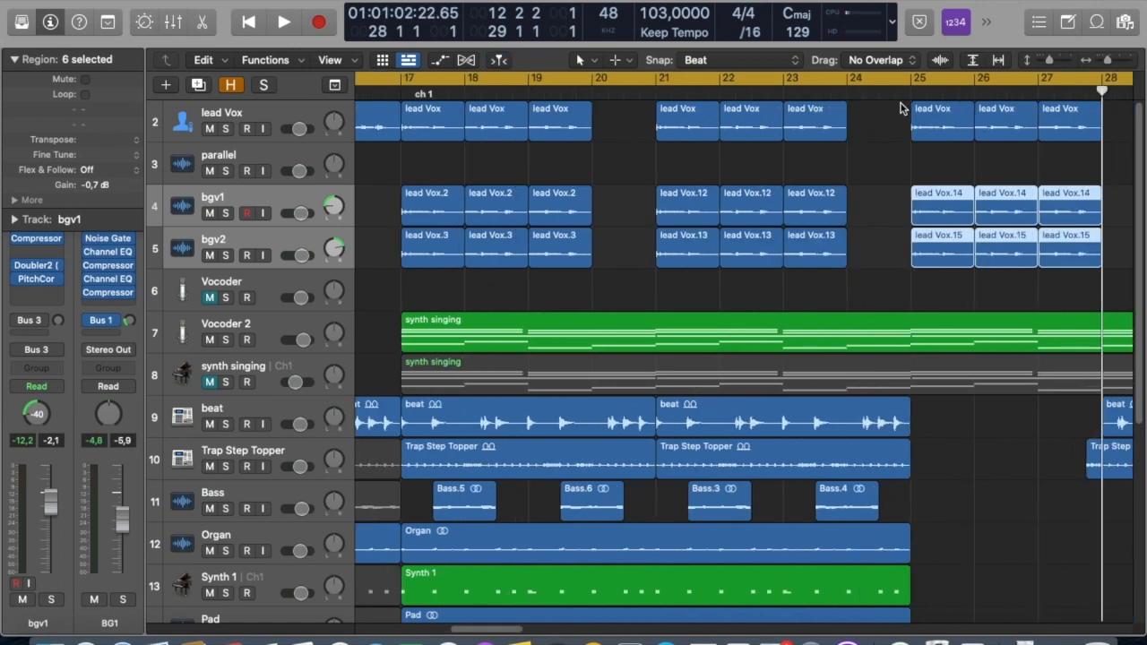
pyautogui.press('super+Left')
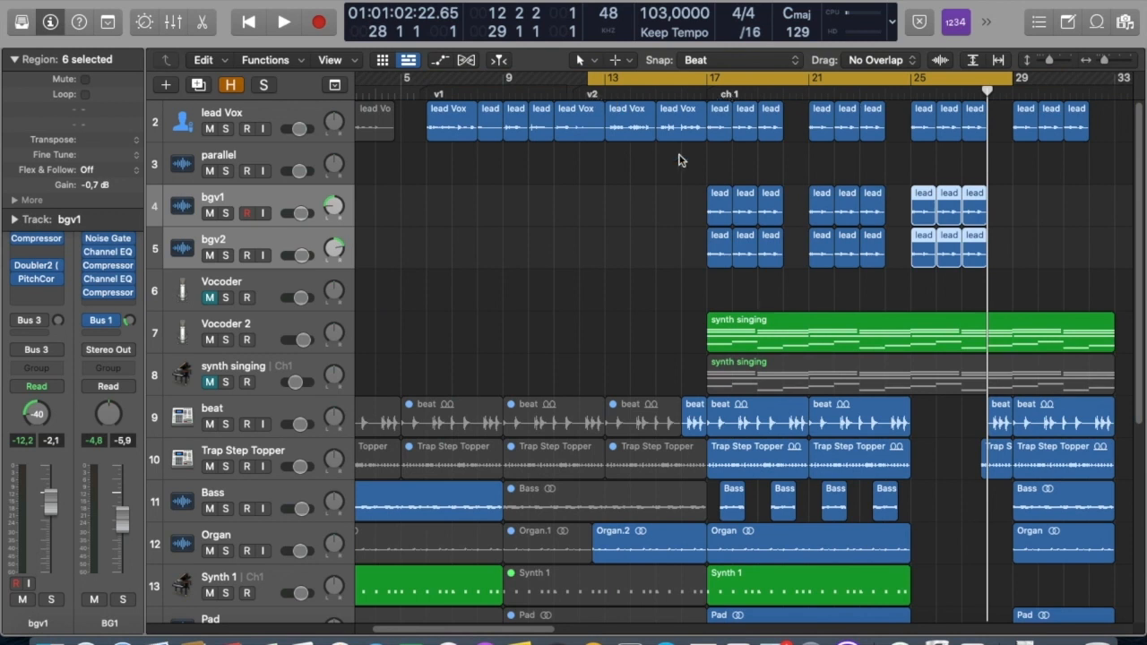
# Play the full mix from around bar 12 and unmute the synth singing track
pyautogui.press('space')
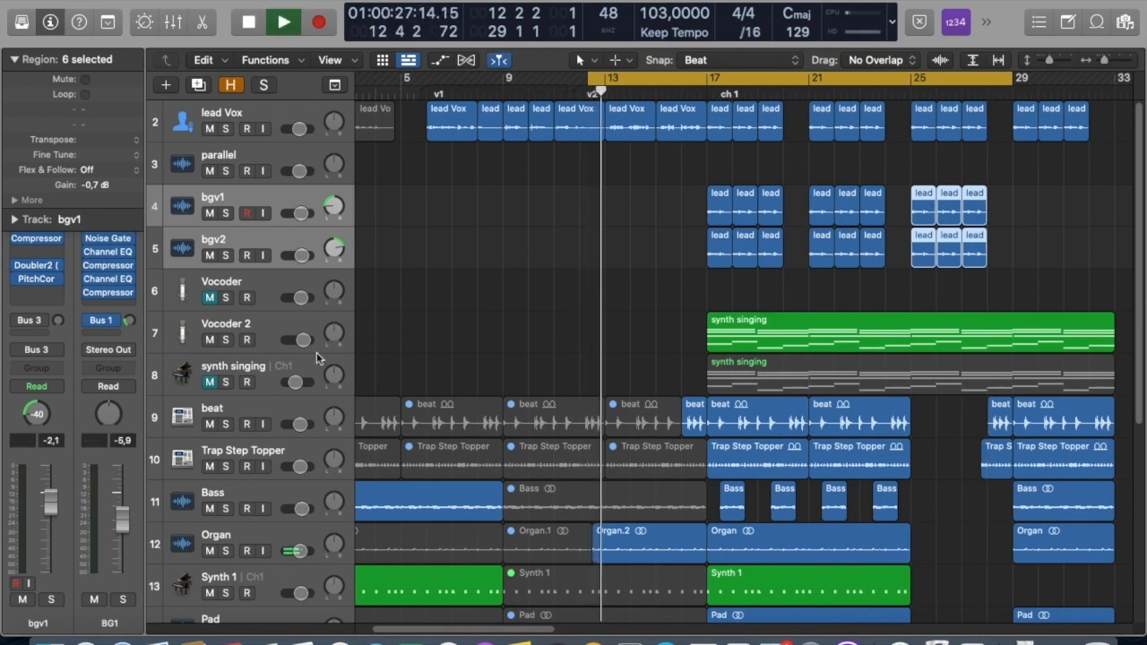
pyautogui.click(290, 368)
pyautogui.click(212, 382)
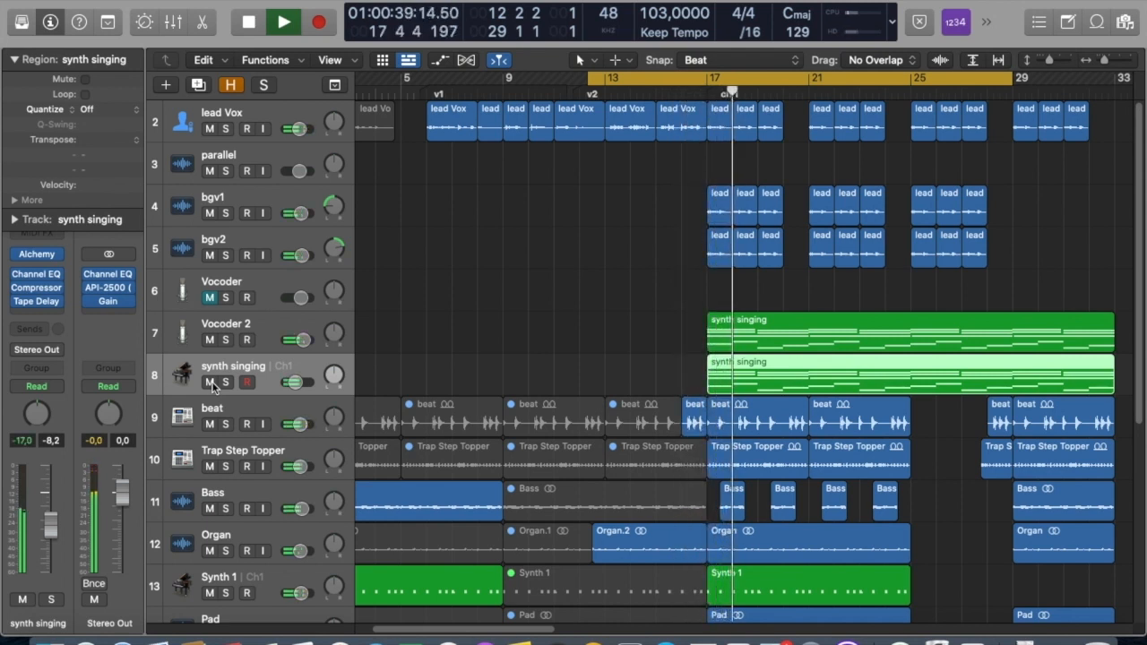
# Show the mixer, select Vocoder 2, bgv1 and bgv2 together, and compare the chorus with them muted and unmuted
pyautogui.press('x')
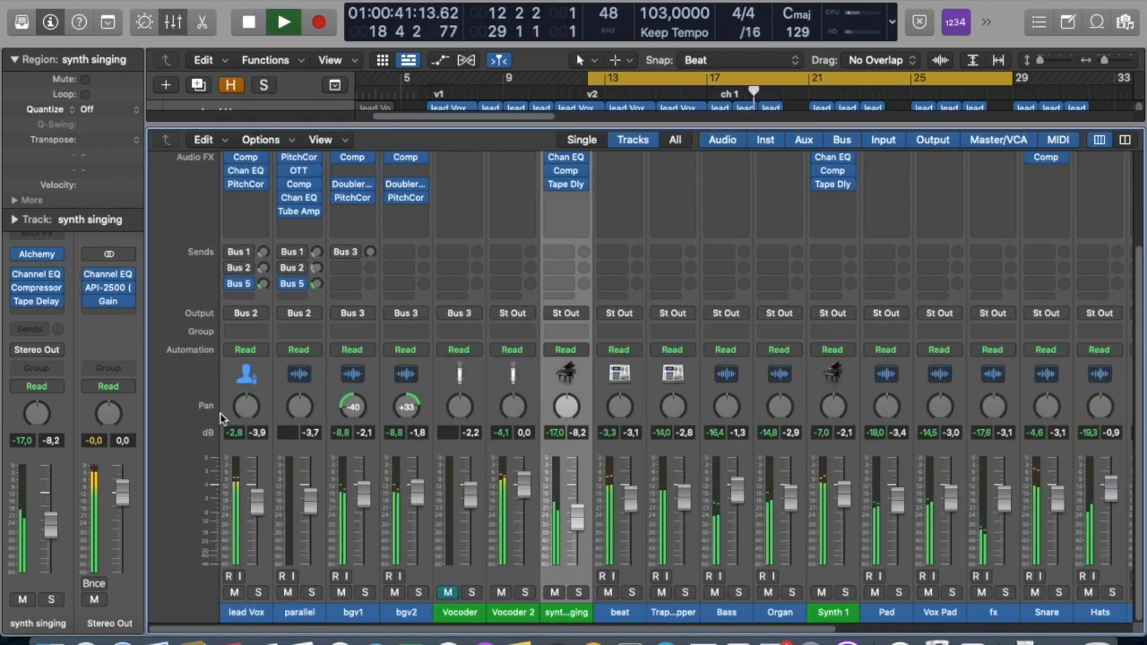
pyautogui.click(516, 615)
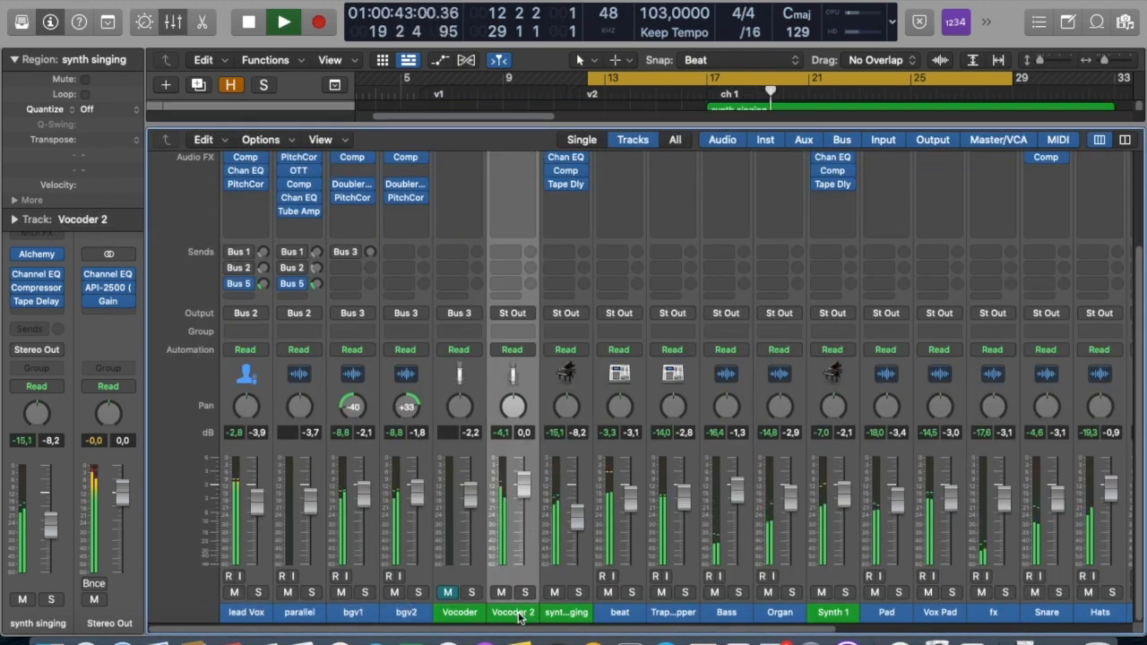
pyautogui.click(405, 614)
pyautogui.keyDown('shift'); pyautogui.click(358, 613); pyautogui.keyUp('shift')
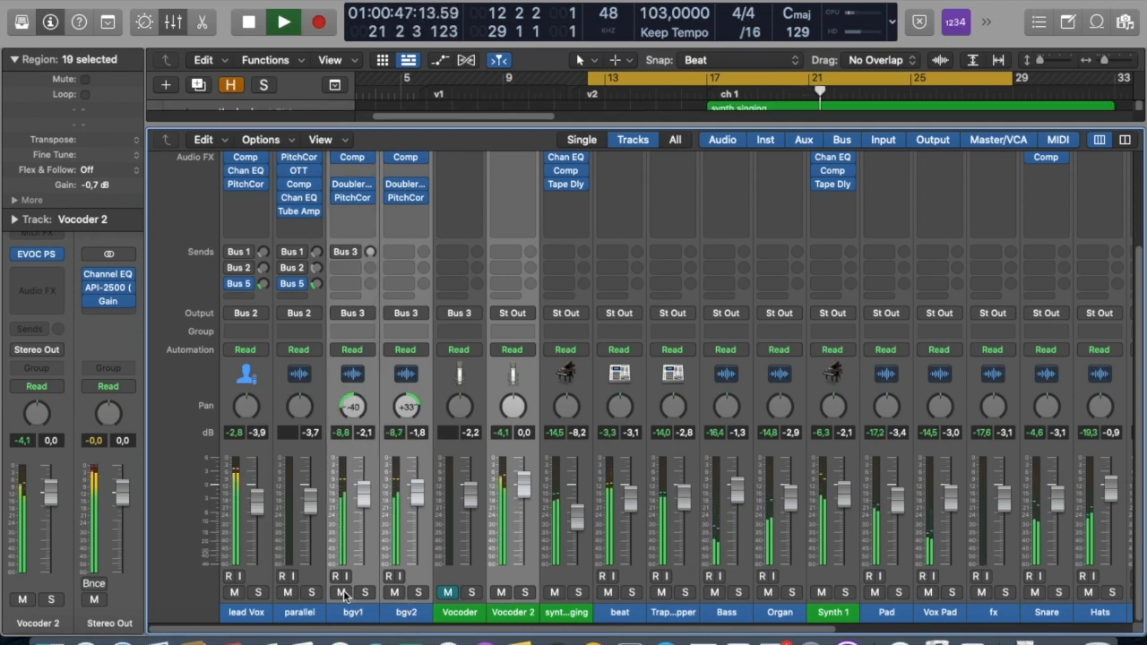
pyautogui.click(341, 592)
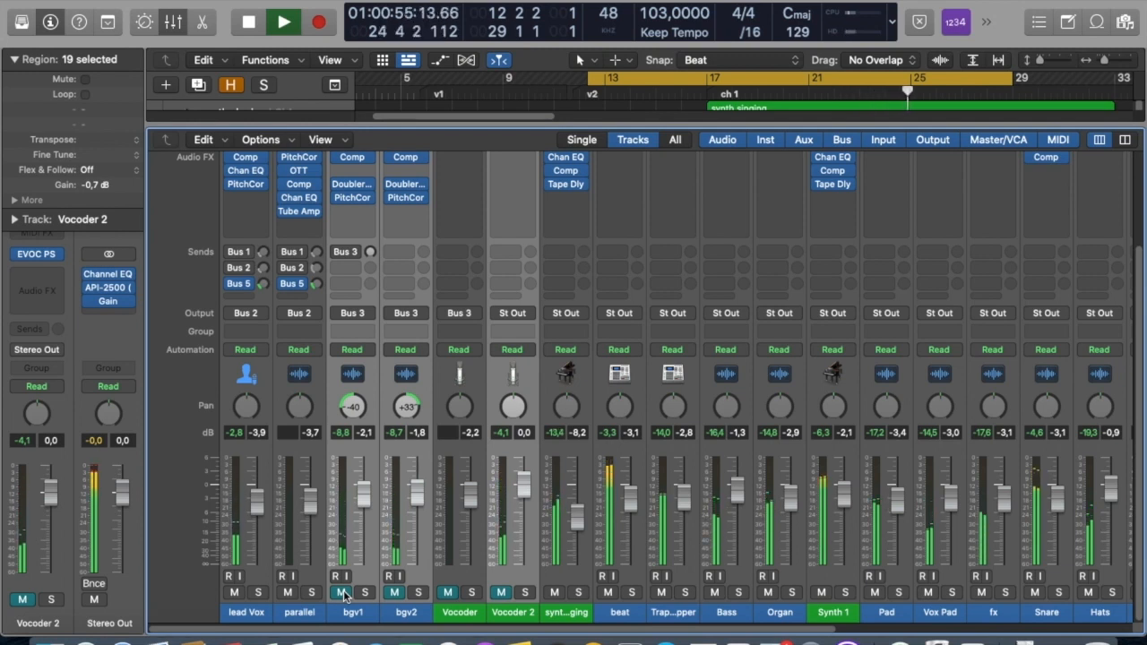
pyautogui.click(341, 593)
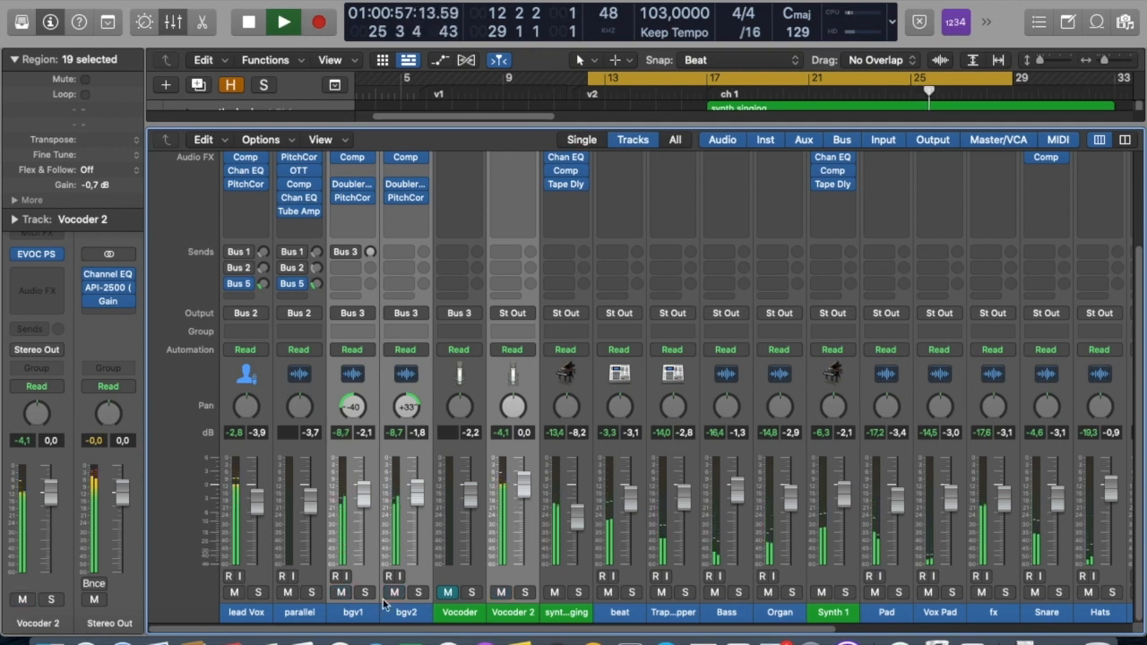
# Mute and unmute Vocoder 2 alone during playback to hear its contribution
pyautogui.click(509, 613)
pyautogui.click(500, 596)
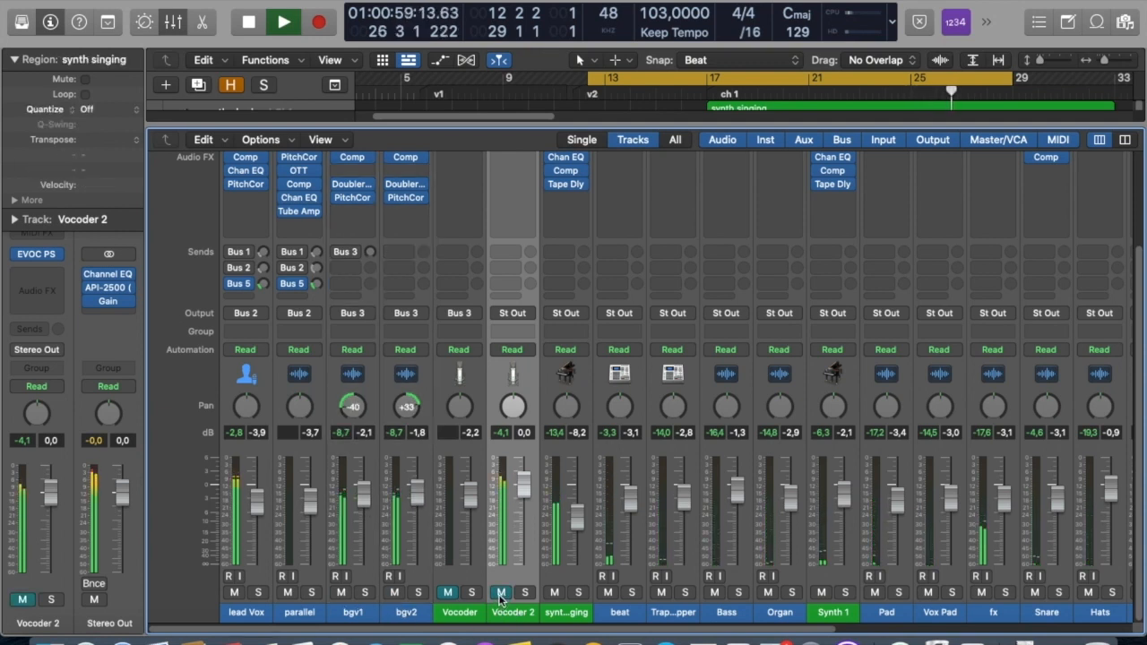
pyautogui.click(500, 594)
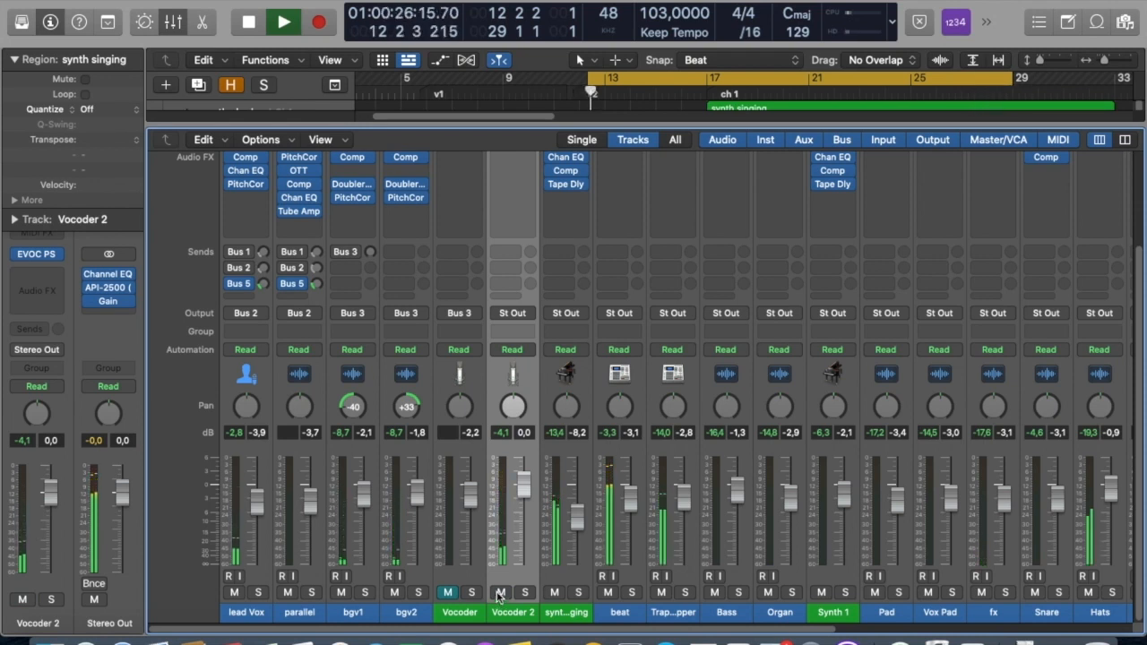
# Restart playback and audition the start of the chorus with bgv1 and bgv2 muted together, and unmute them
pyautogui.press('space')
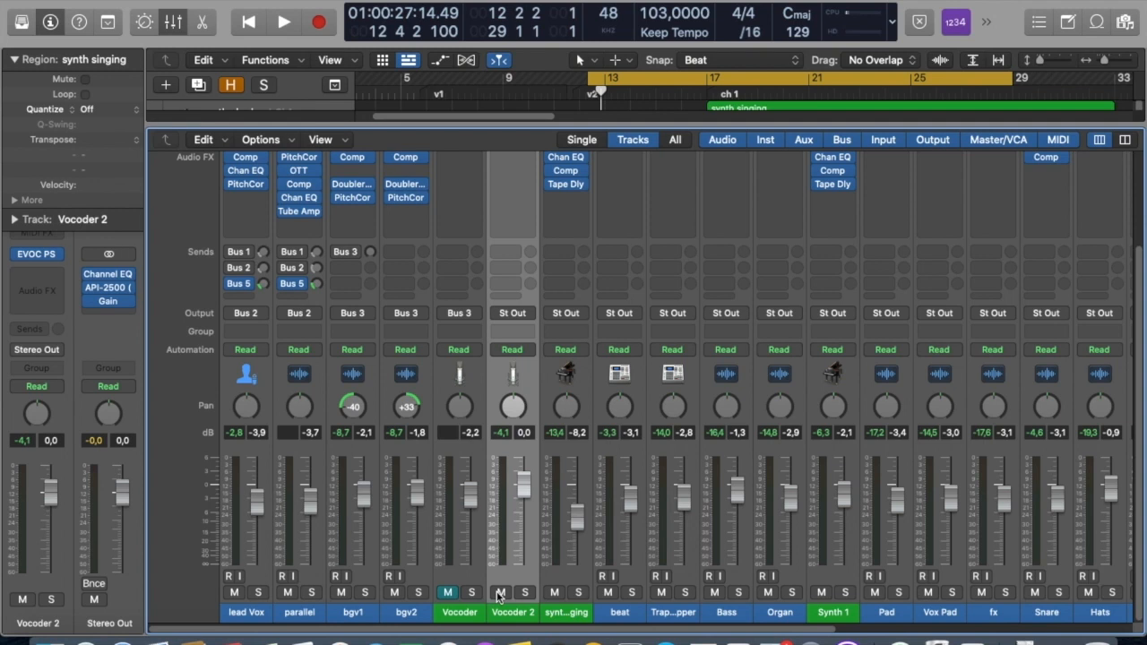
pyautogui.press('space')
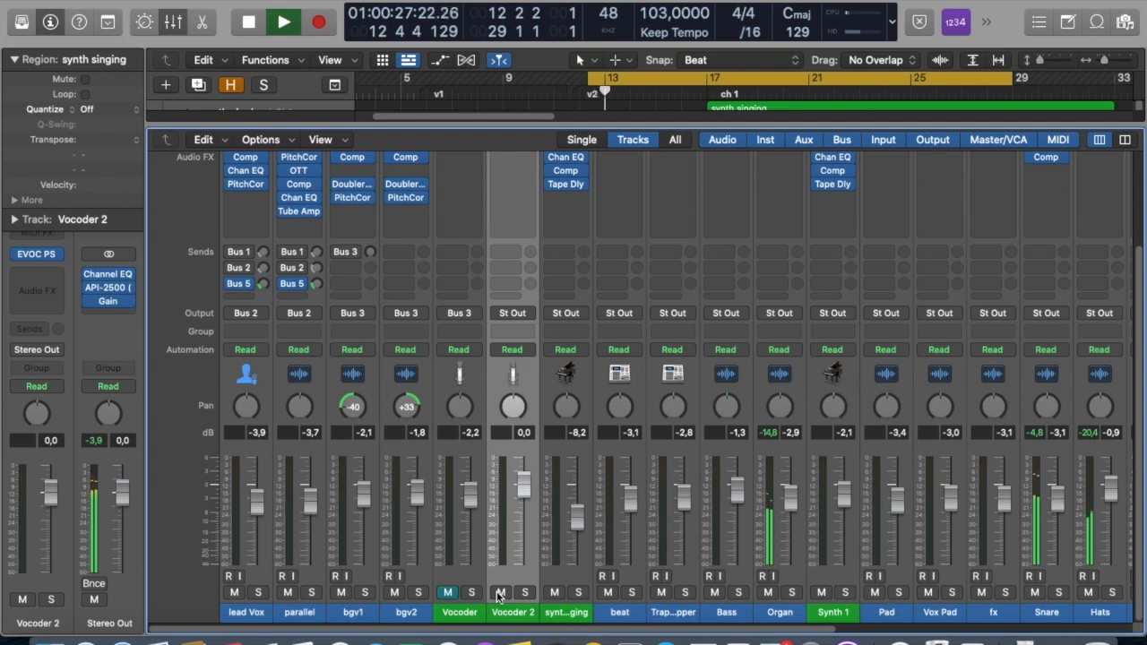
pyautogui.click(333, 614)
pyautogui.keyDown('shift'); pyautogui.click(403, 614); pyautogui.keyUp('shift')
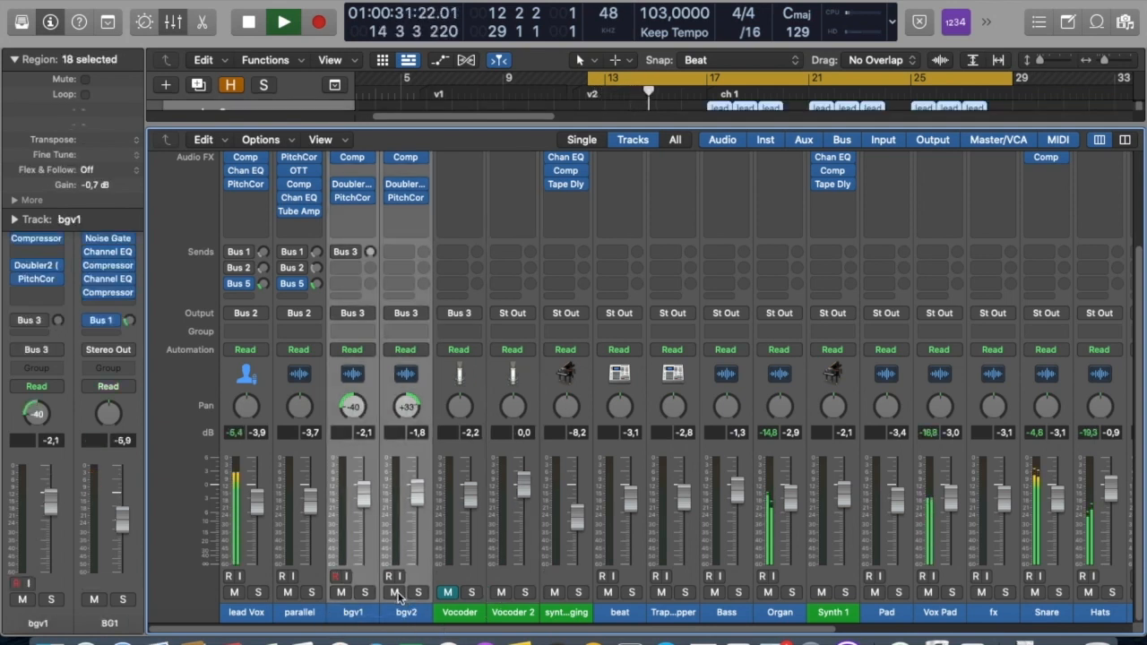
pyautogui.click(396, 594)
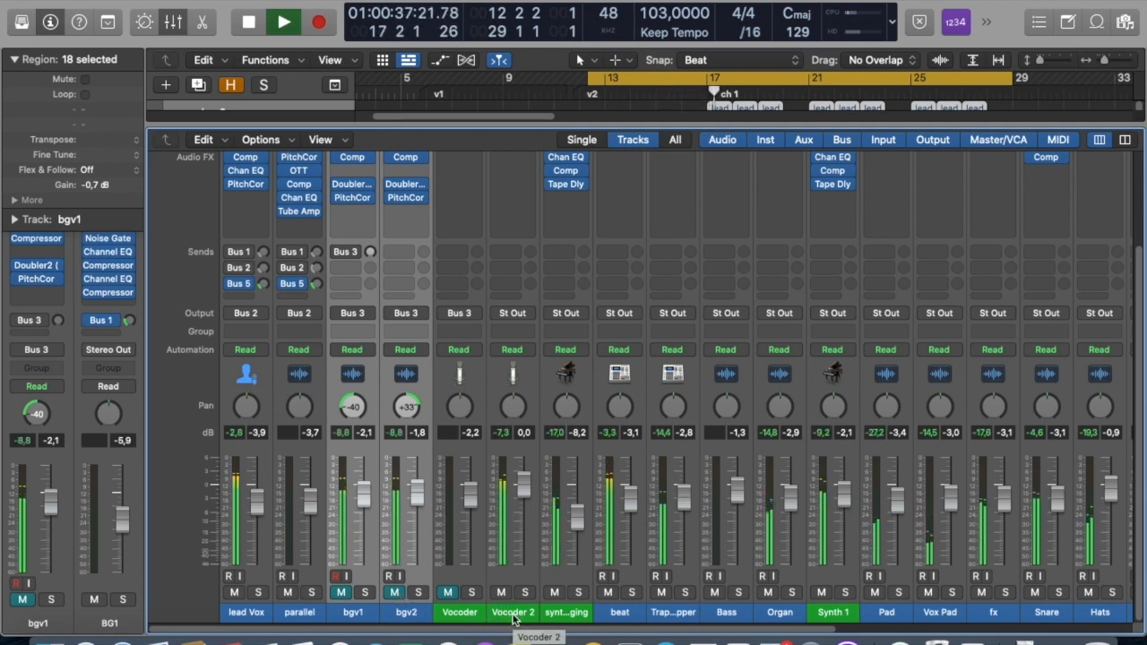
pyautogui.click(398, 595)
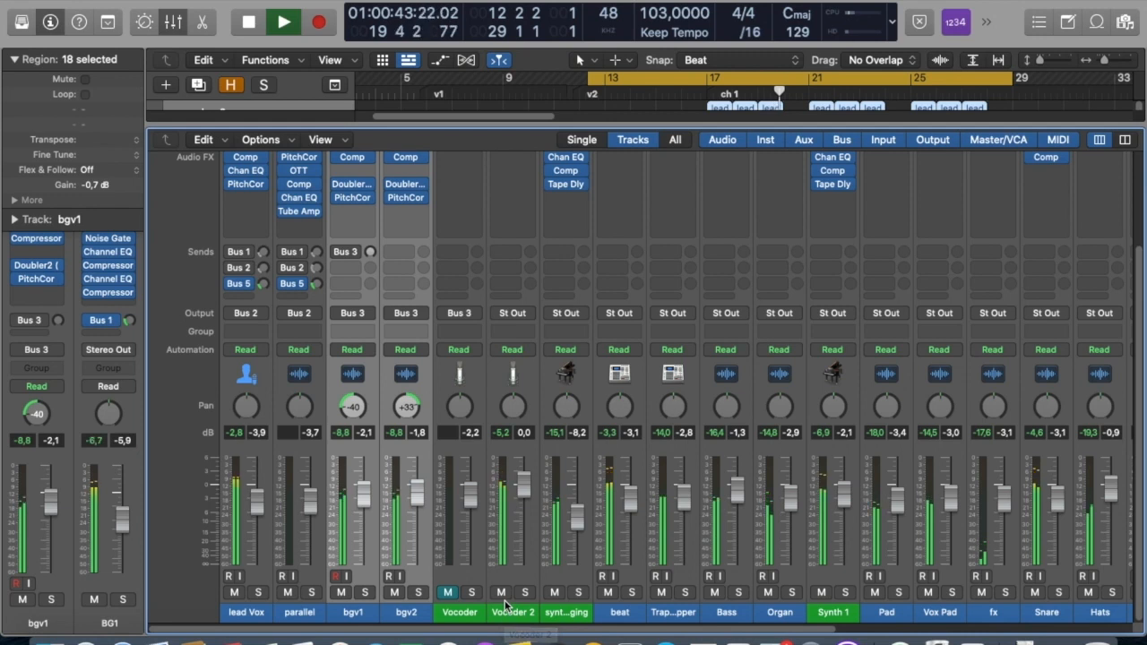
# Set the Vocoder 2 level to -2.4 dB and compare the chorus with Vocoder 2, bgv1 and bgv2 muted and unmuted
pyautogui.moveTo(526, 487); pyautogui.dragTo(527, 498)
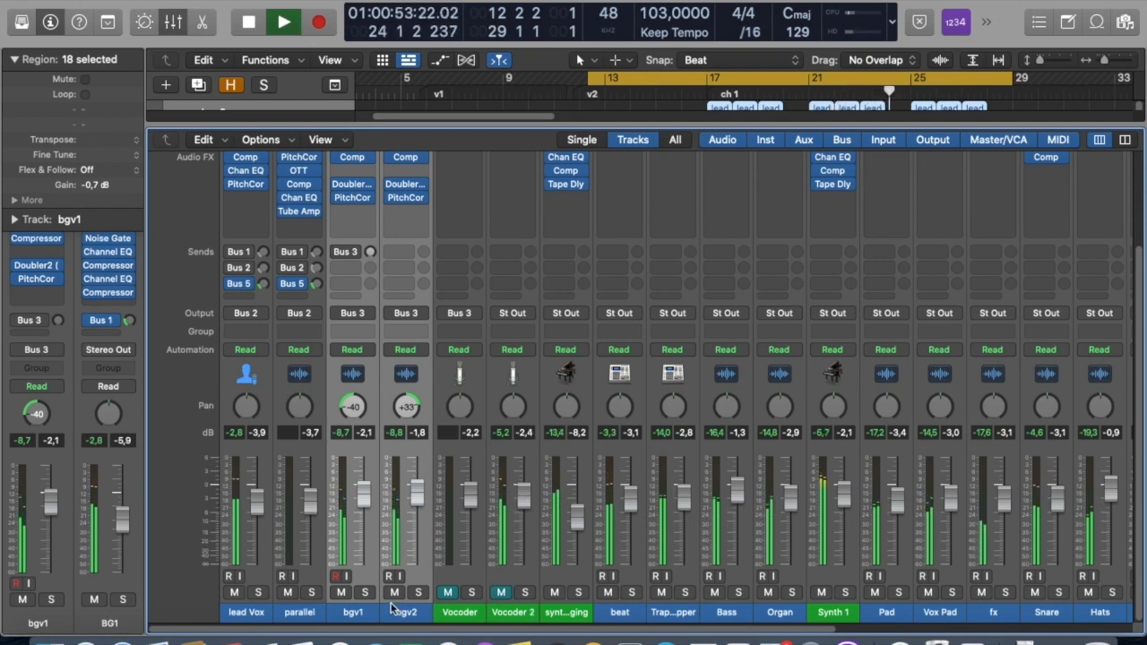
pyautogui.click(502, 594)
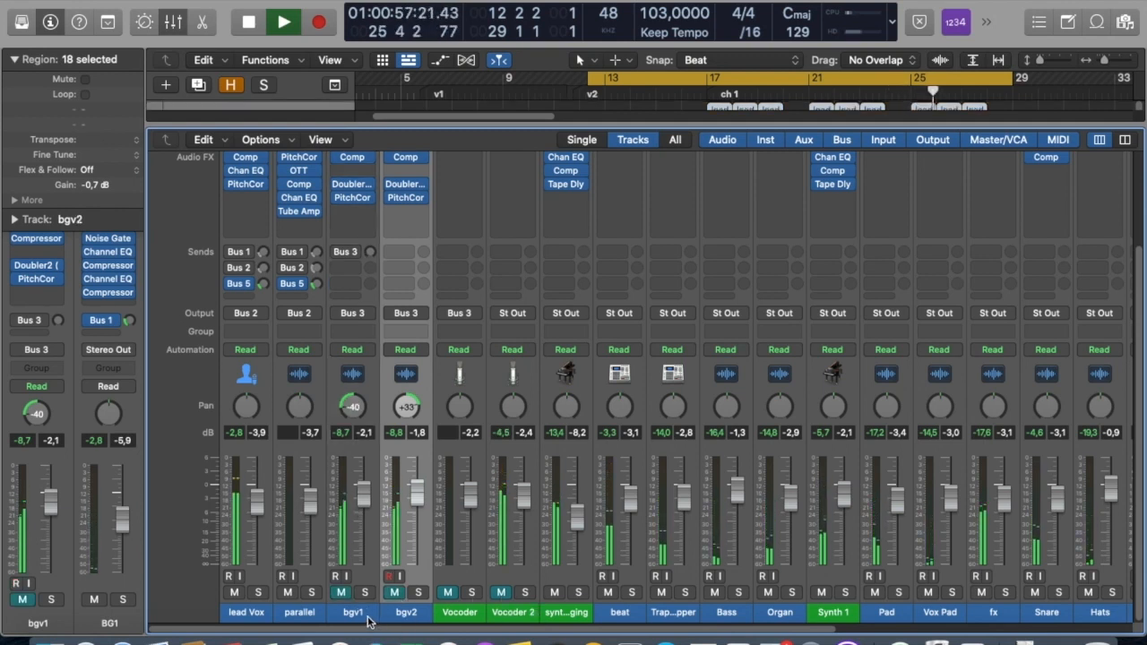
pyautogui.click(399, 613)
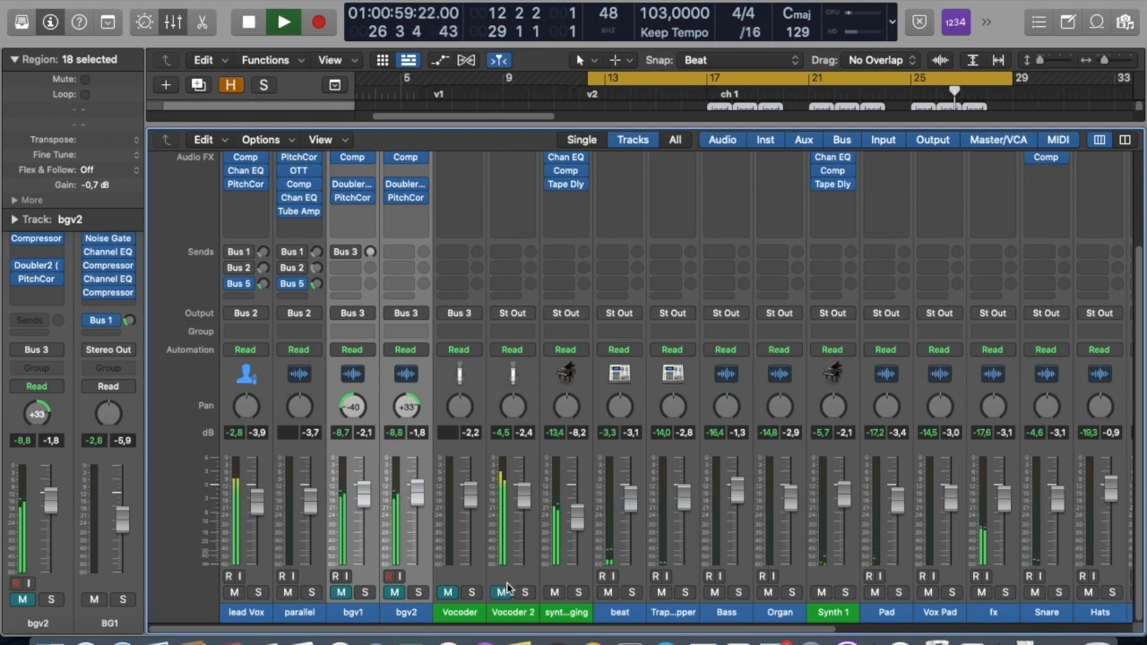
pyautogui.click(395, 594)
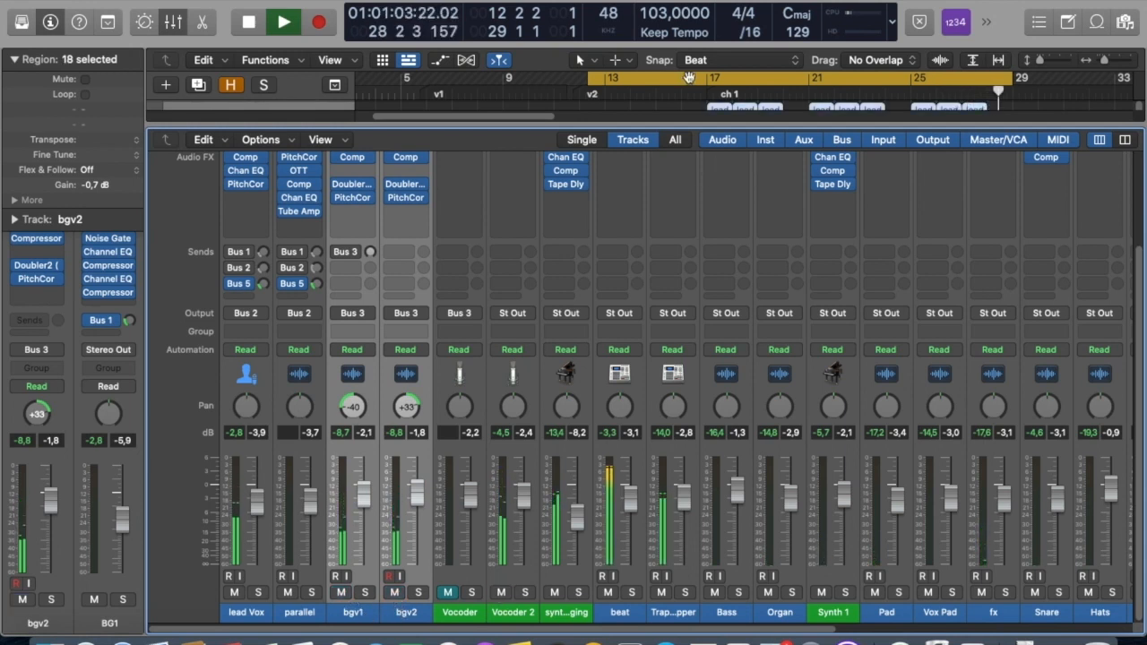
# Play the chorus from bar 17, toggling the mute of bgv1, bgv2 and Vocoder 2 as one selection
pyautogui.click(711, 91)
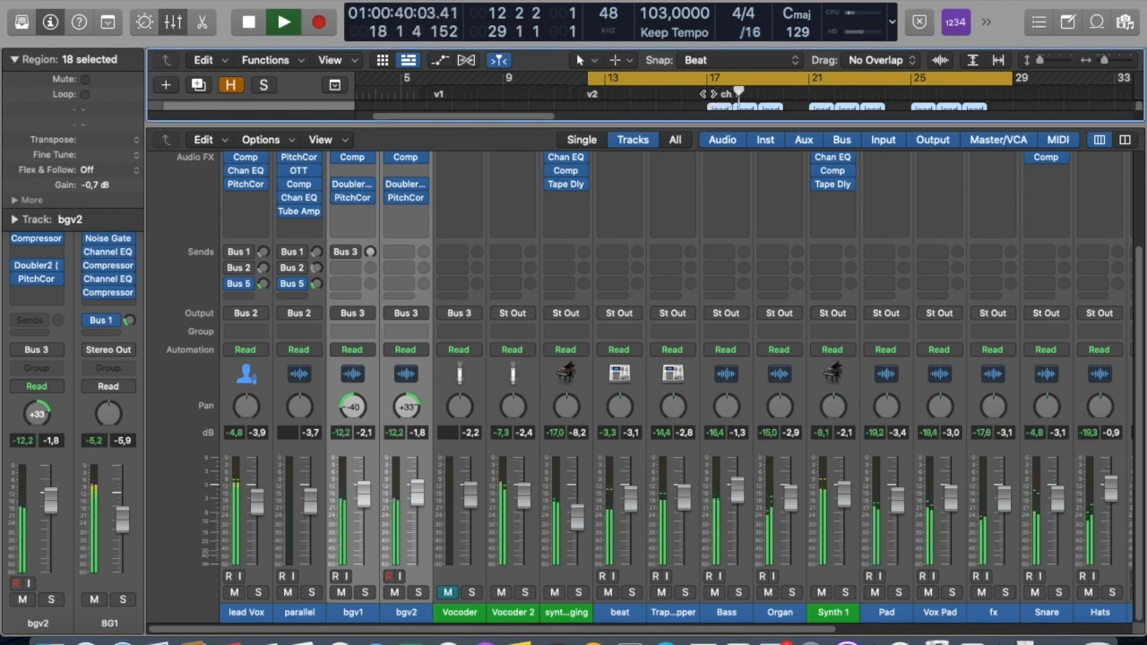
pyautogui.click(514, 612)
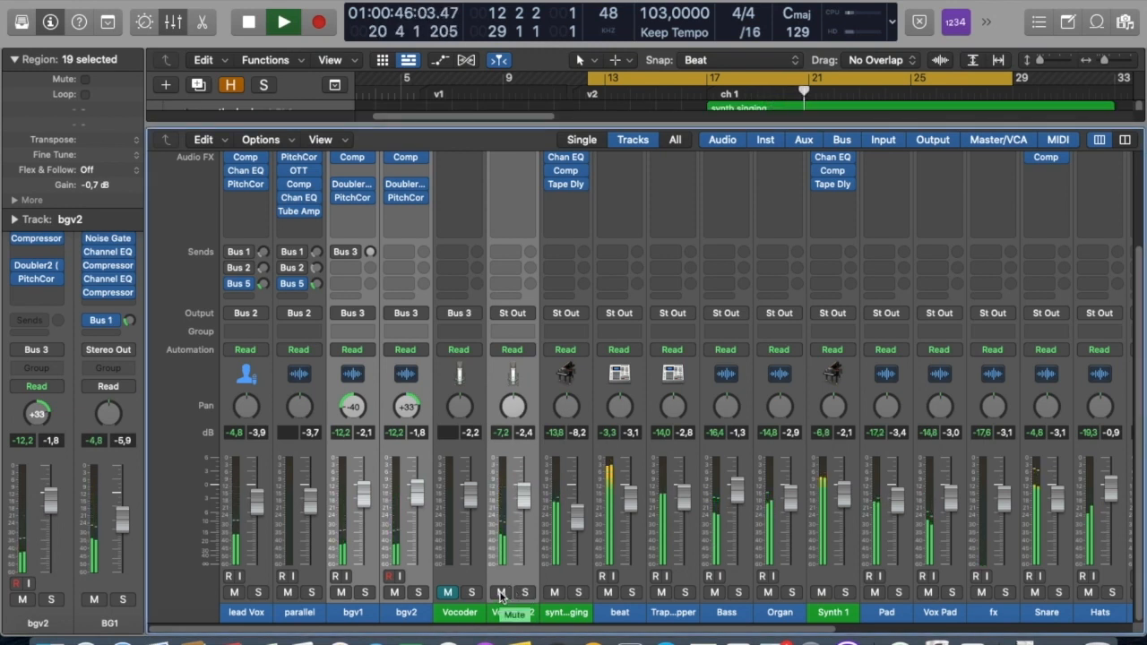
pyautogui.click(501, 593)
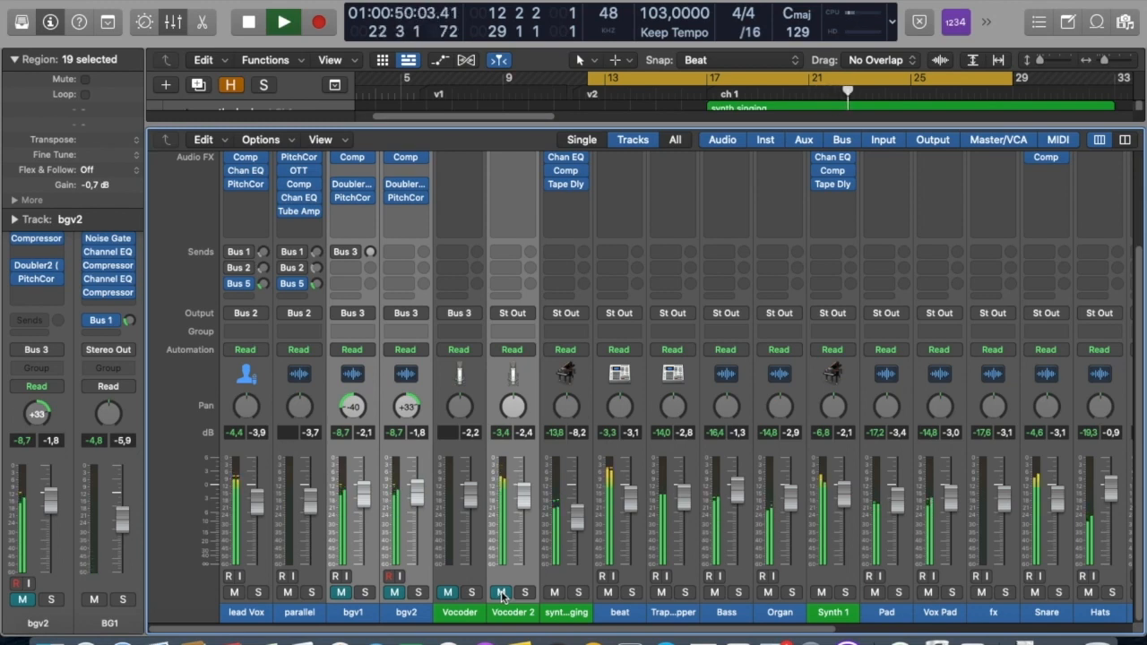
pyautogui.click(501, 593)
# Open Vocoder 2's EVOC 20 PolySynth and raise its number of bands to 14 during playback
pyautogui.scroll(2, 490, 316)
pyautogui.scroll(3, 488, 316)
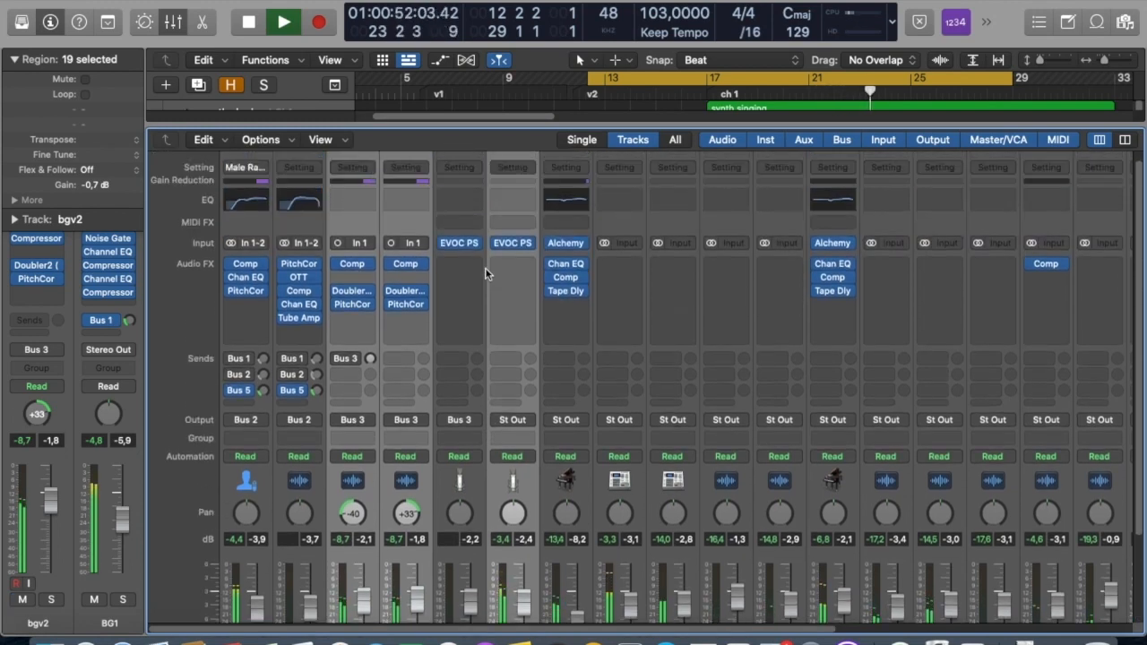
pyautogui.click(513, 245)
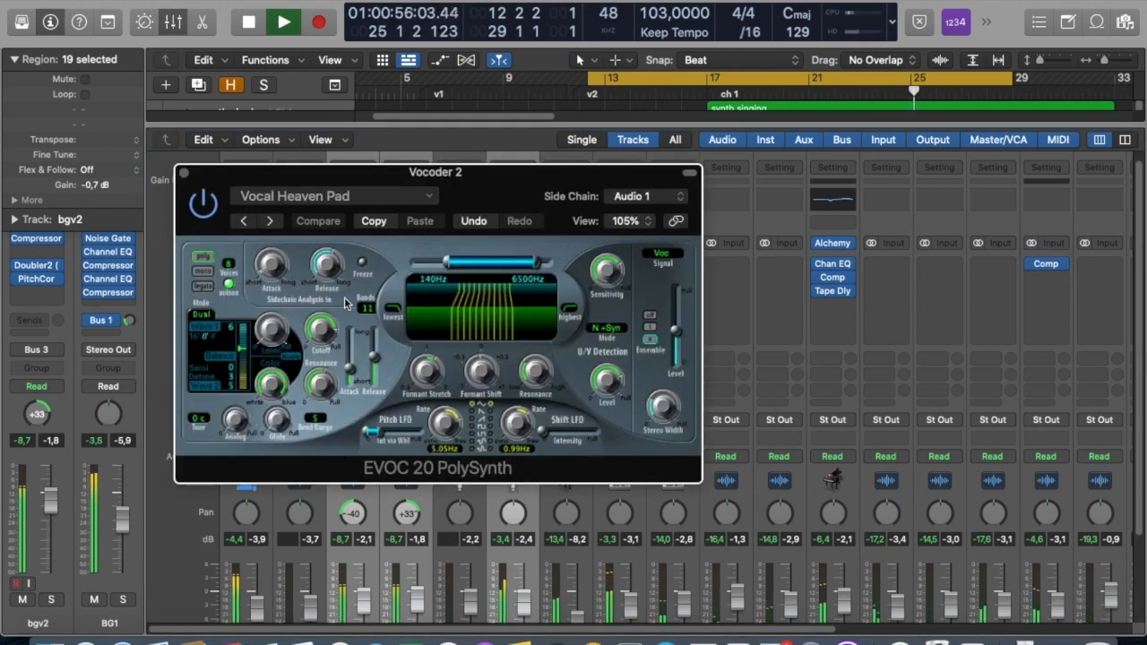
pyautogui.moveTo(367, 311); pyautogui.dragTo(369, 300)
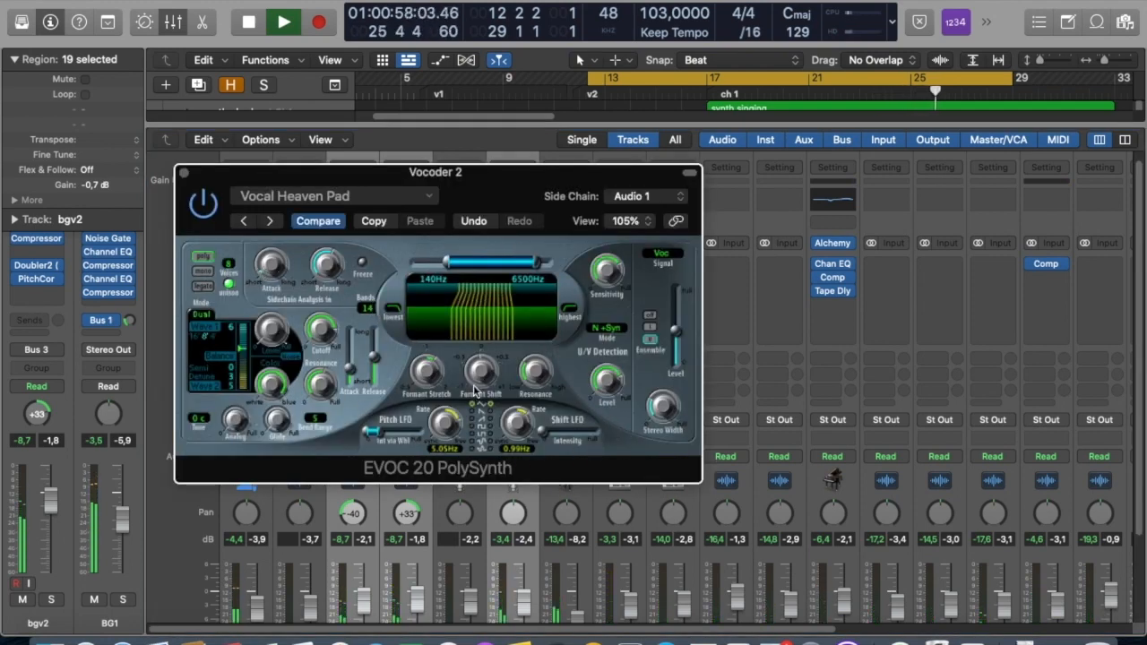